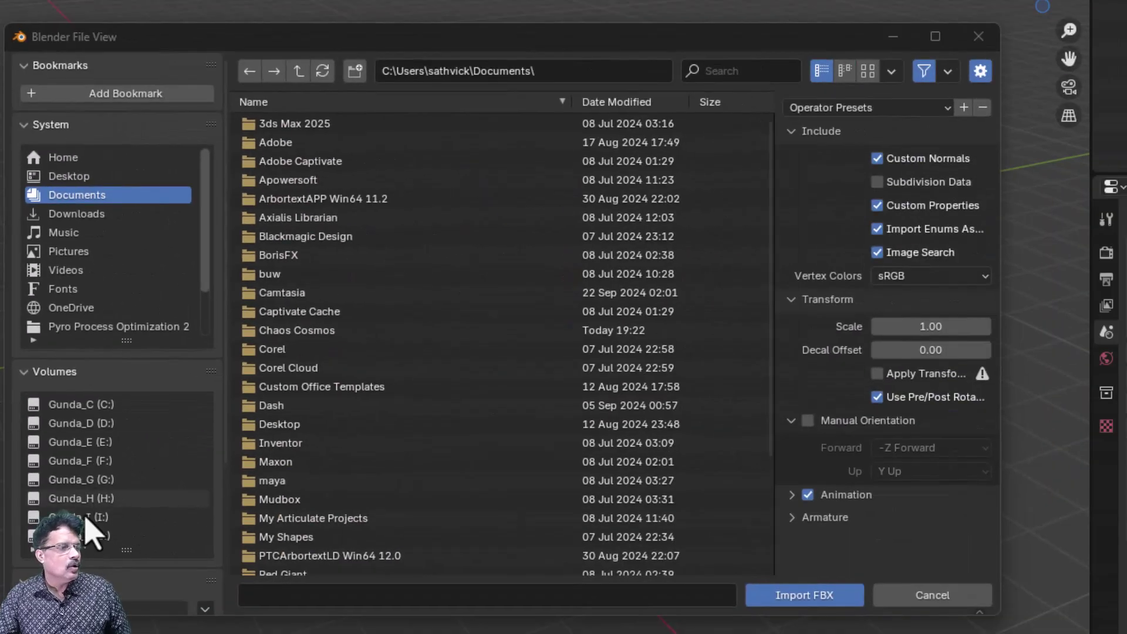
Import sudhi_glb_Model.fbx from H:\sudhi_avatar, adding the Armature and Zsphere to the scene.
{"action": "left_click", "coordinate": [82, 500]}
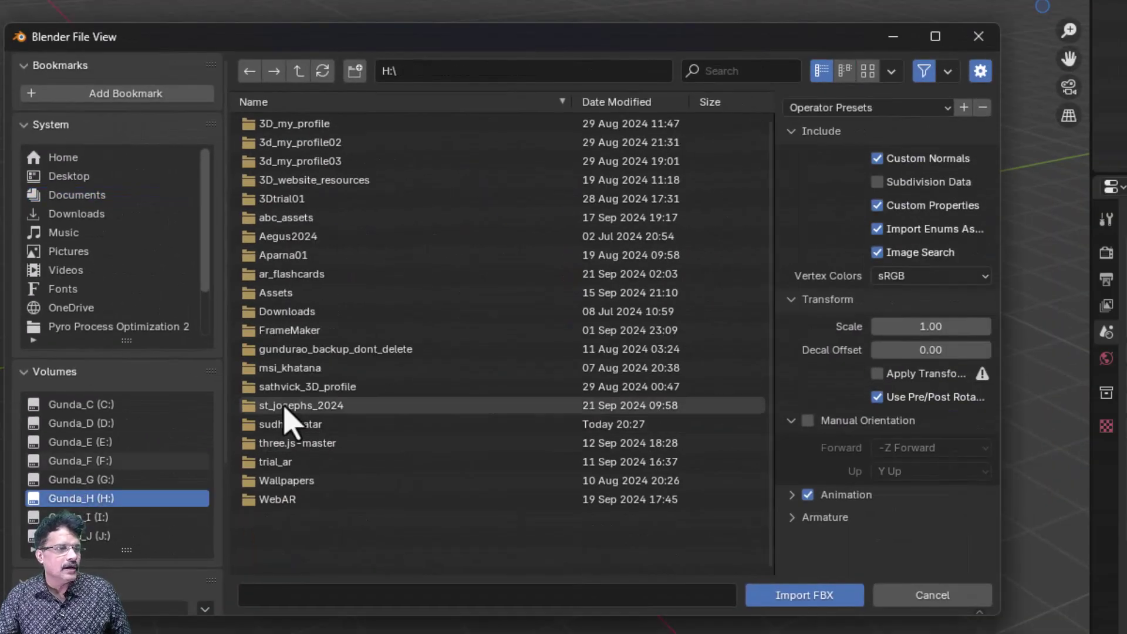
{"action": "left_click", "coordinate": [270, 425]}
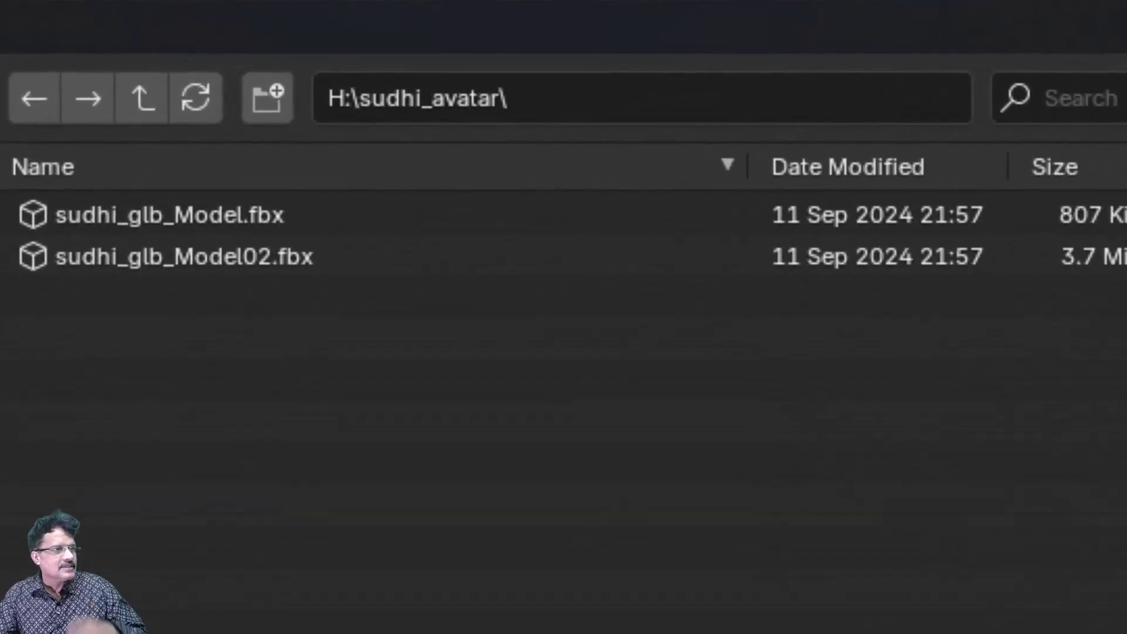
{"action": "key", "text": "Down"}
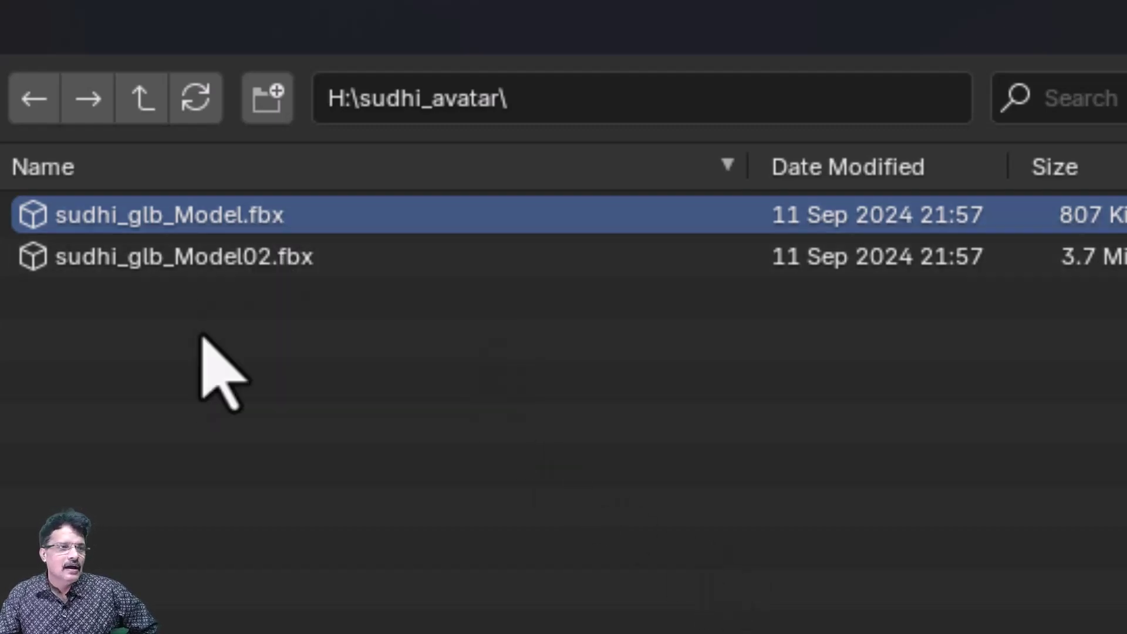
{"action": "left_click", "coordinate": [220, 262]}
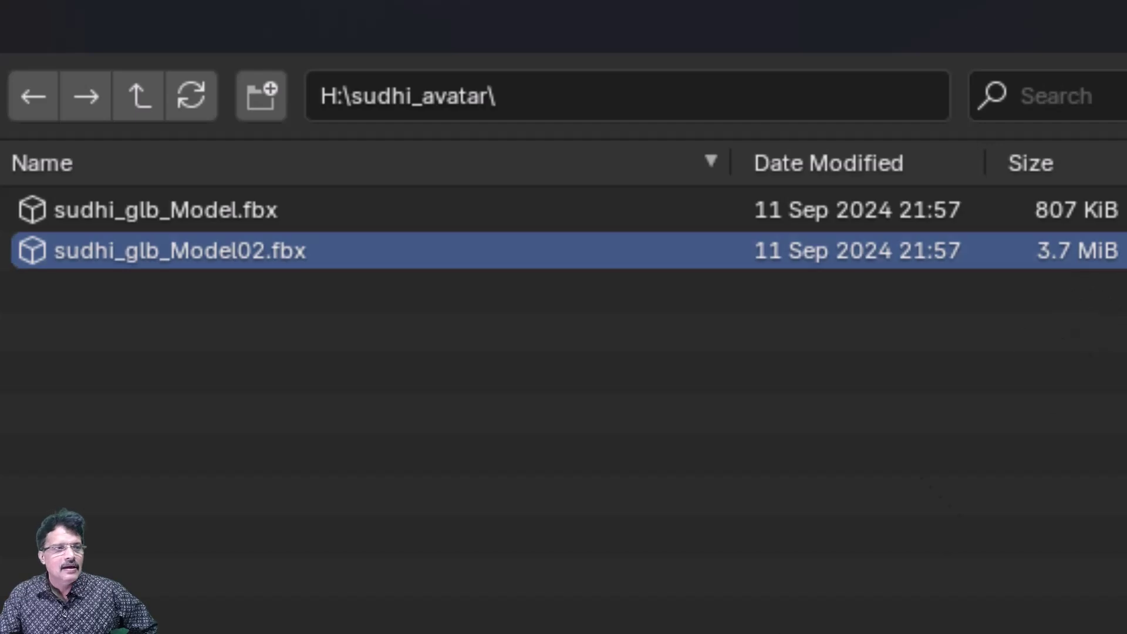
{"action": "left_click", "coordinate": [269, 221]}
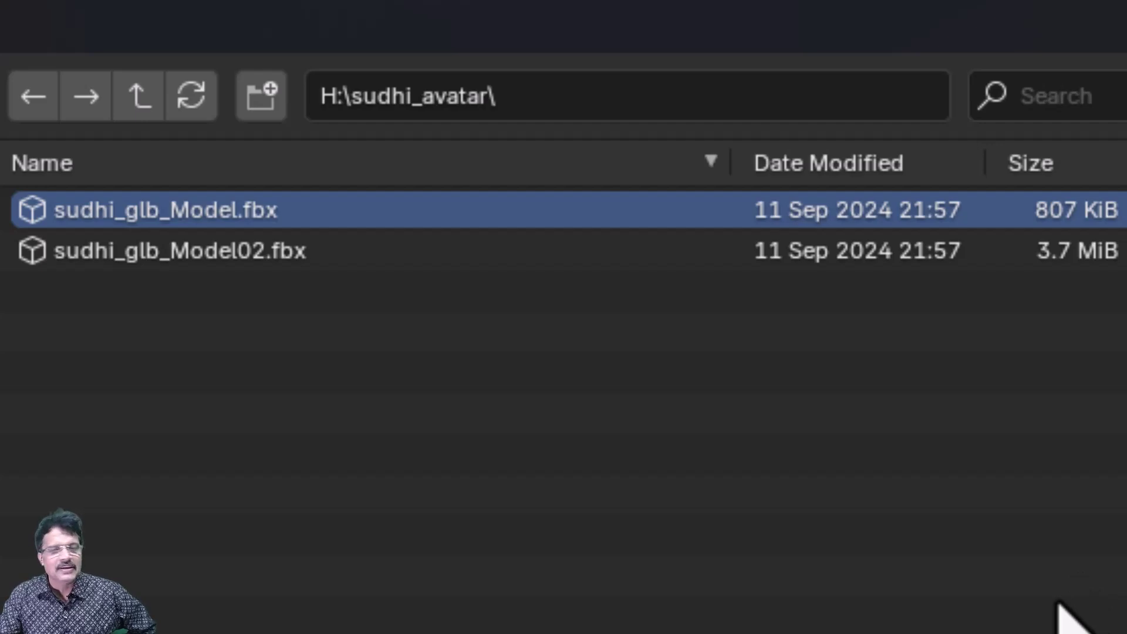
{"action": "double_click", "coordinate": [250, 218]}
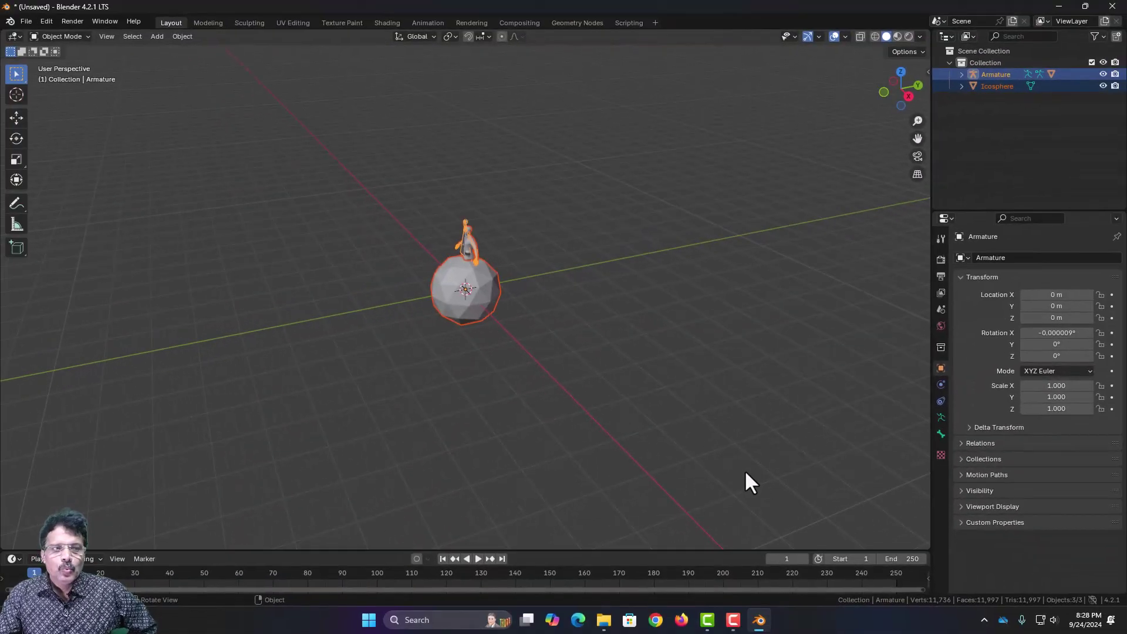
Deselect all, then select the Icosphere and delete it, leaving the armature and character.
{"action": "scroll", "coordinate": [585, 484], "scroll_direction": "up", "scroll_amount": 5}
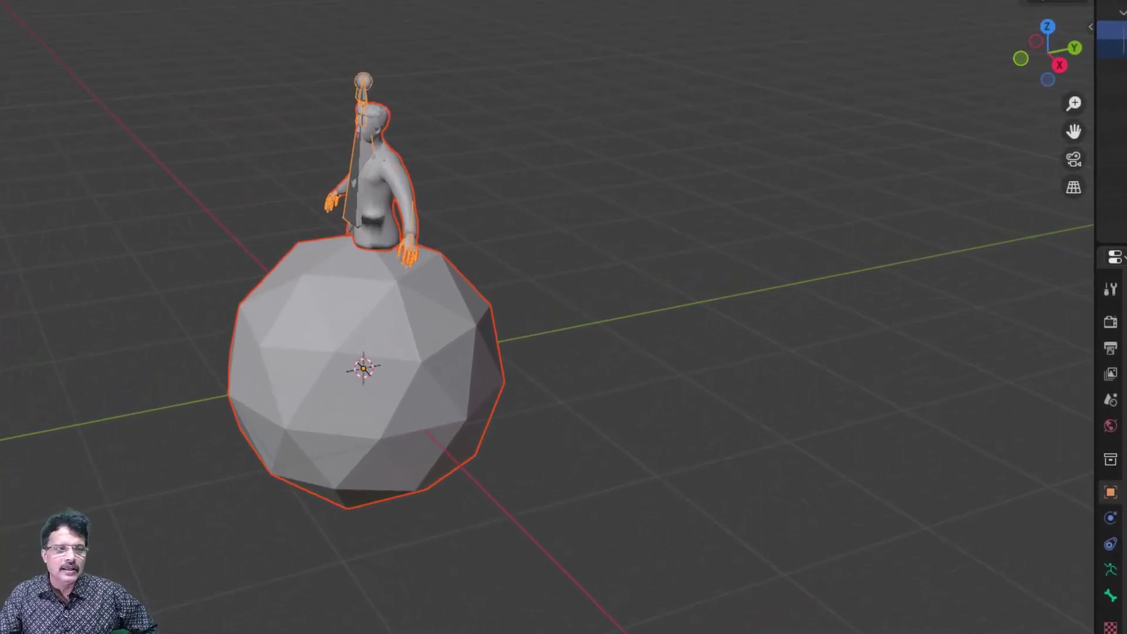
{"action": "key", "text": "alt+a"}
{"action": "middle_click_drag", "start_coordinate": [404, 630], "coordinate": [446, 624]}
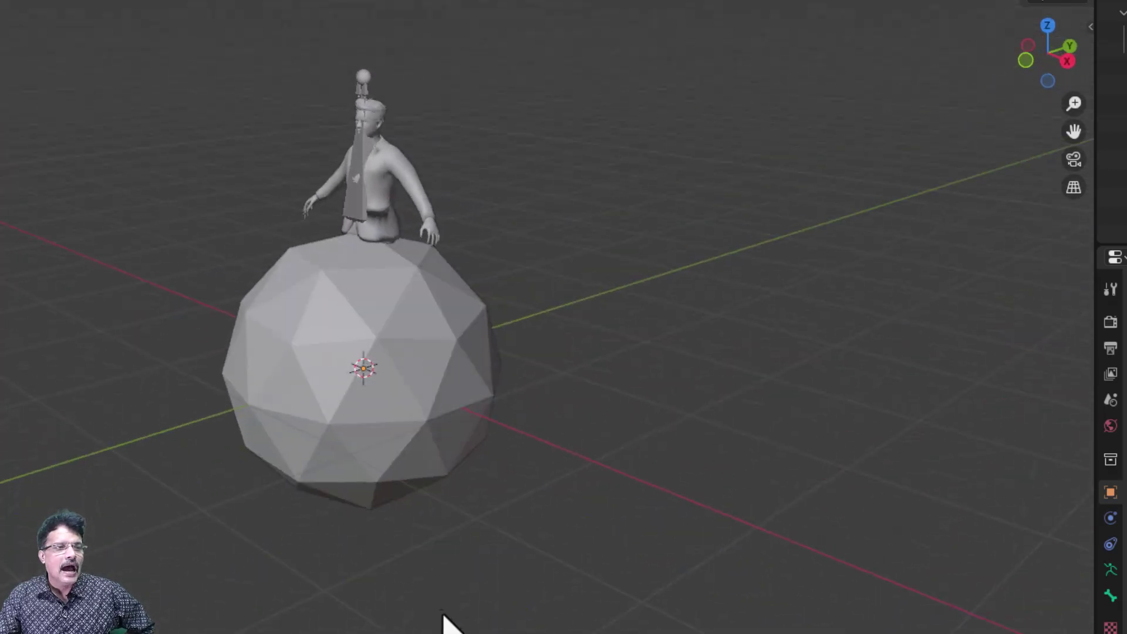
{"action": "left_click", "coordinate": [439, 359]}
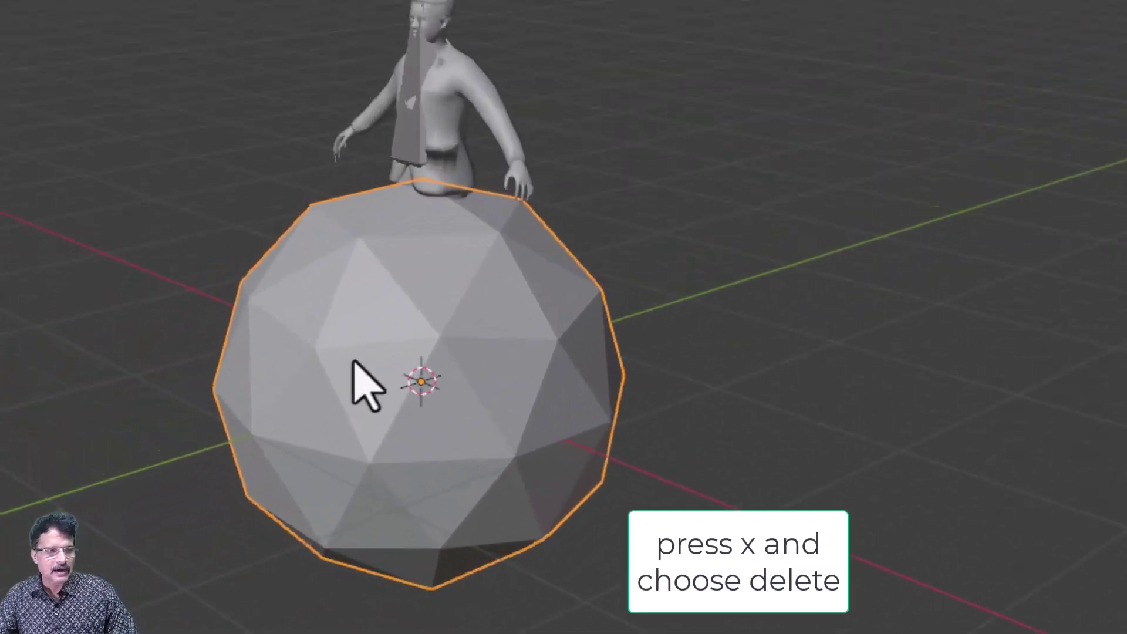
{"action": "key", "text": "x"}
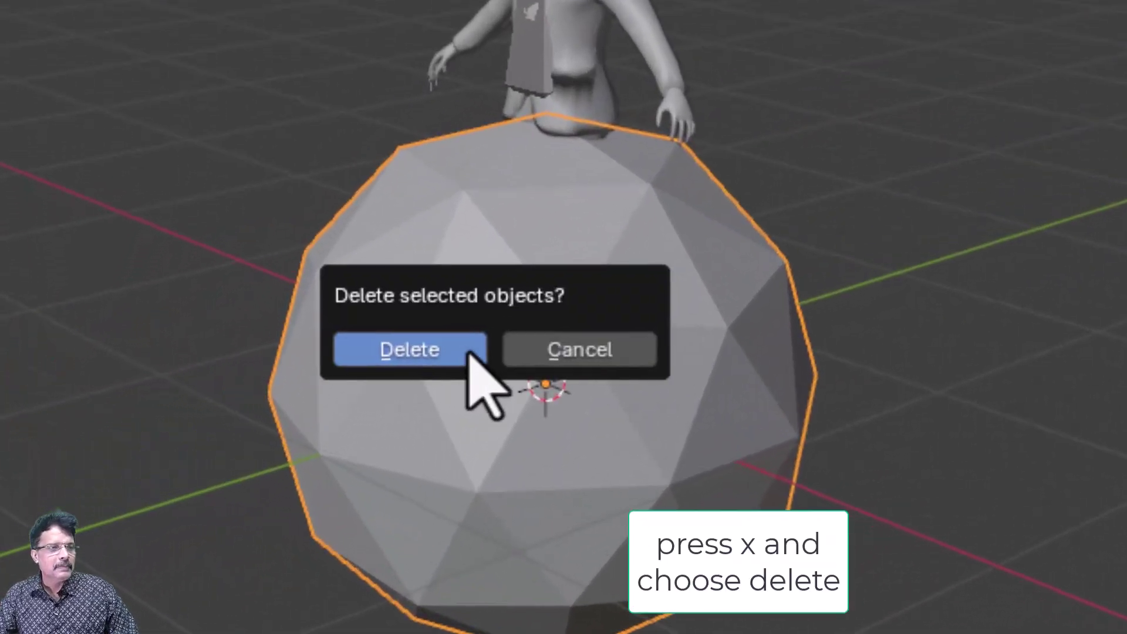
{"action": "left_click", "coordinate": [431, 357]}
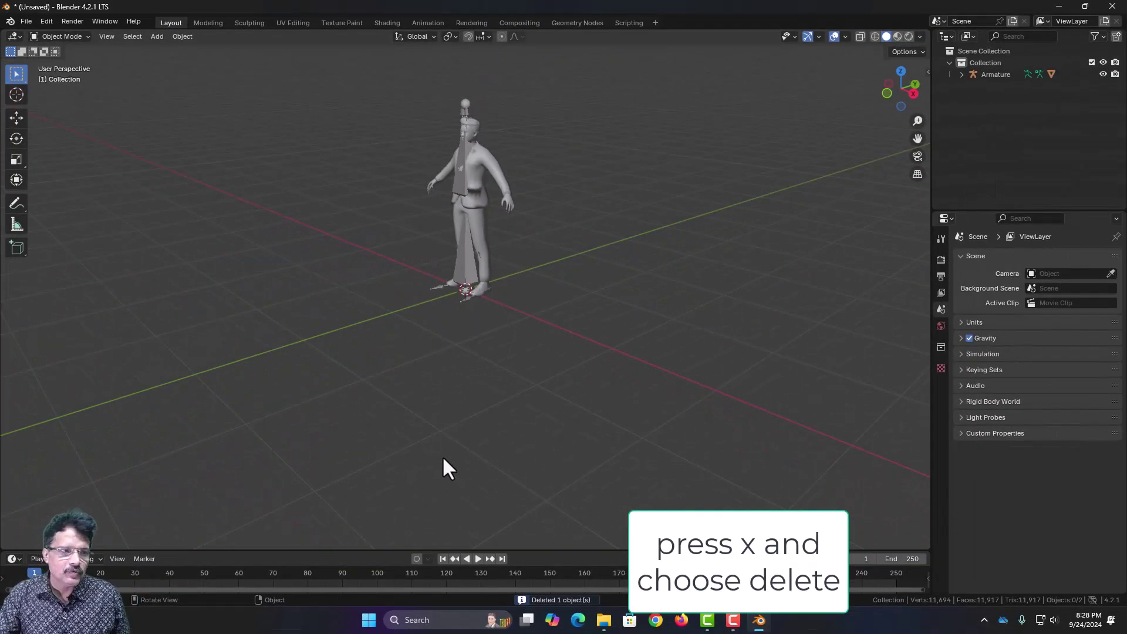
{"action": "middle_click_drag", "start_coordinate": [443, 459], "coordinate": [513, 294]}
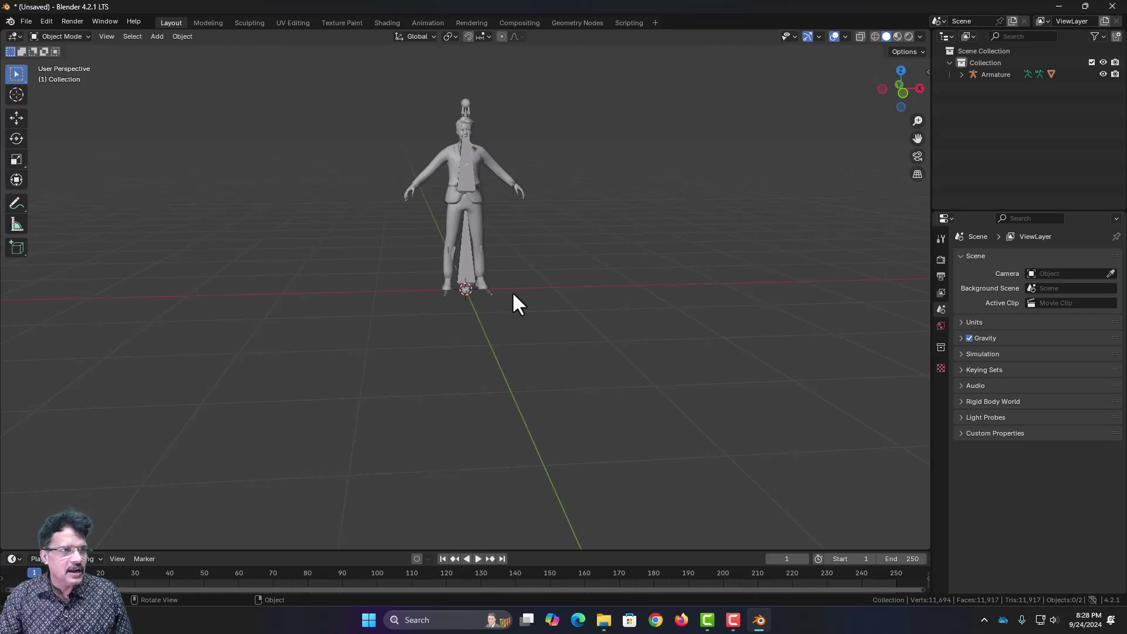
In front orthographic view, select the Armature, switch it to Pose Mode and show its Armature Data.
{"action": "key", "text": "KP_1"}
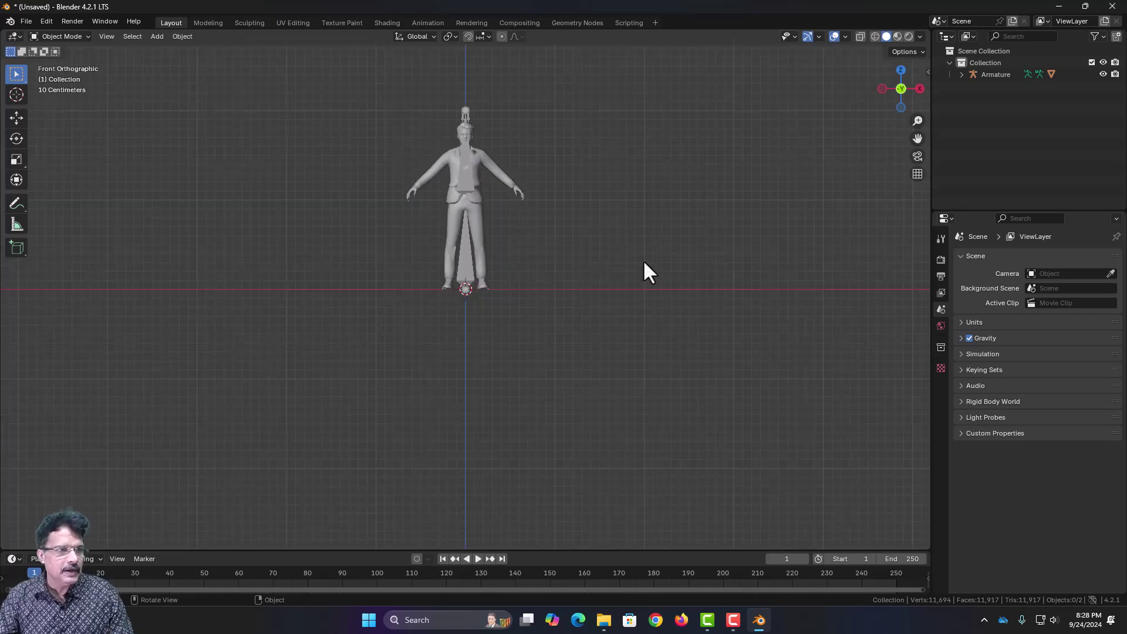
{"action": "middle_click_drag", "start_coordinate": [640, 265], "coordinate": [640, 333], "text": "shift"}
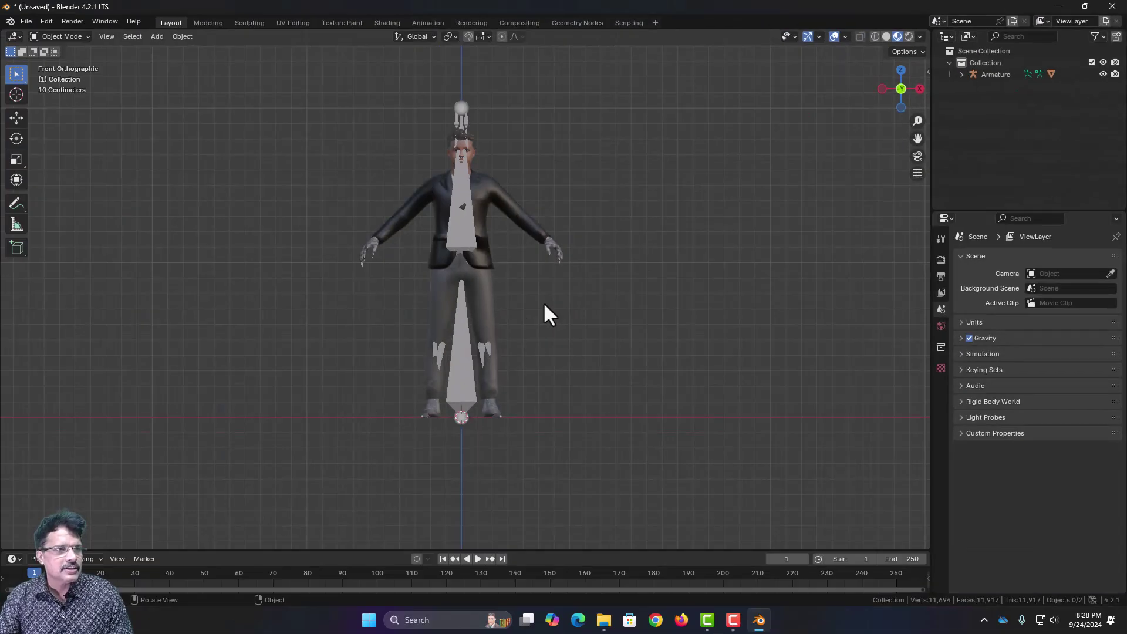
{"action": "scroll", "coordinate": [544, 305], "scroll_direction": "up", "scroll_amount": 2}
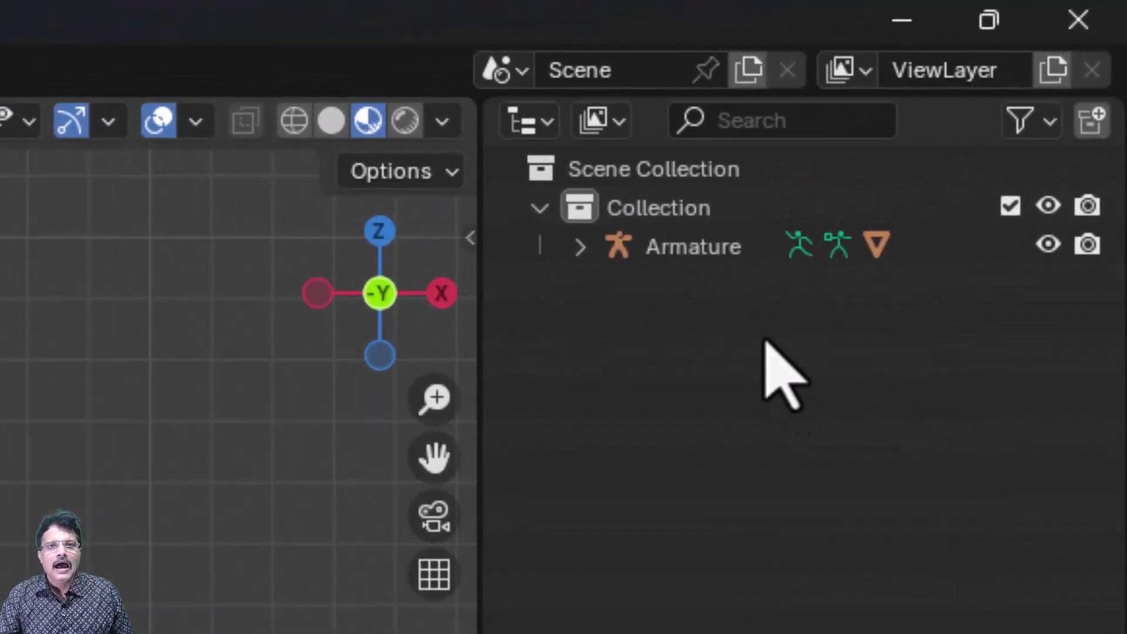
{"action": "left_click", "coordinate": [707, 246]}
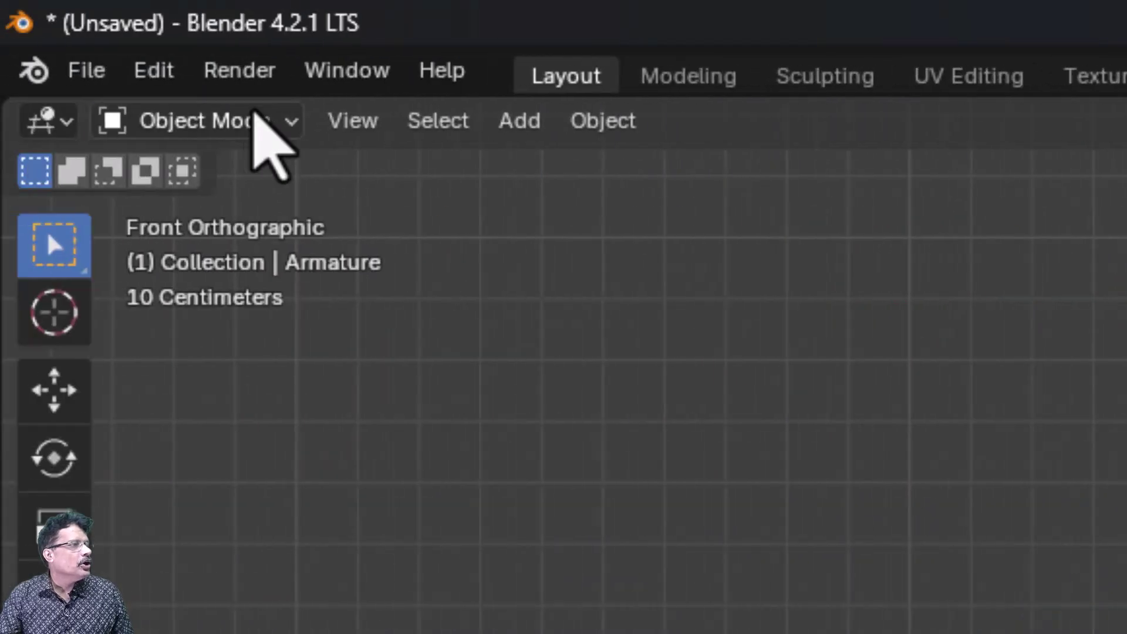
{"action": "left_click", "coordinate": [253, 117]}
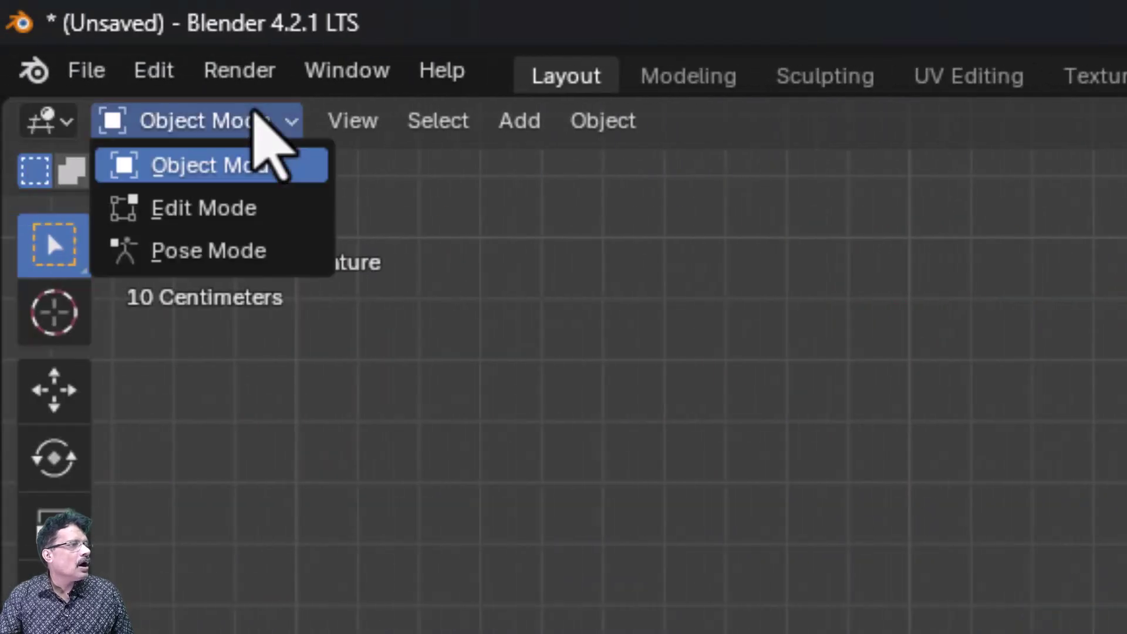
{"action": "left_click", "coordinate": [247, 252]}
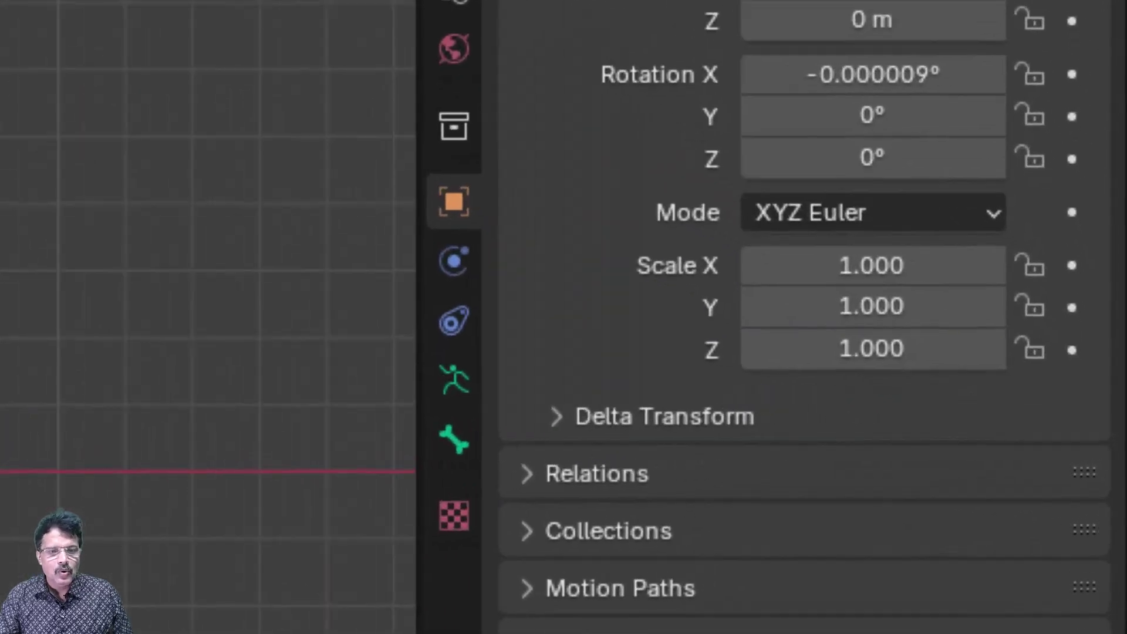
{"action": "left_click", "coordinate": [447, 381]}
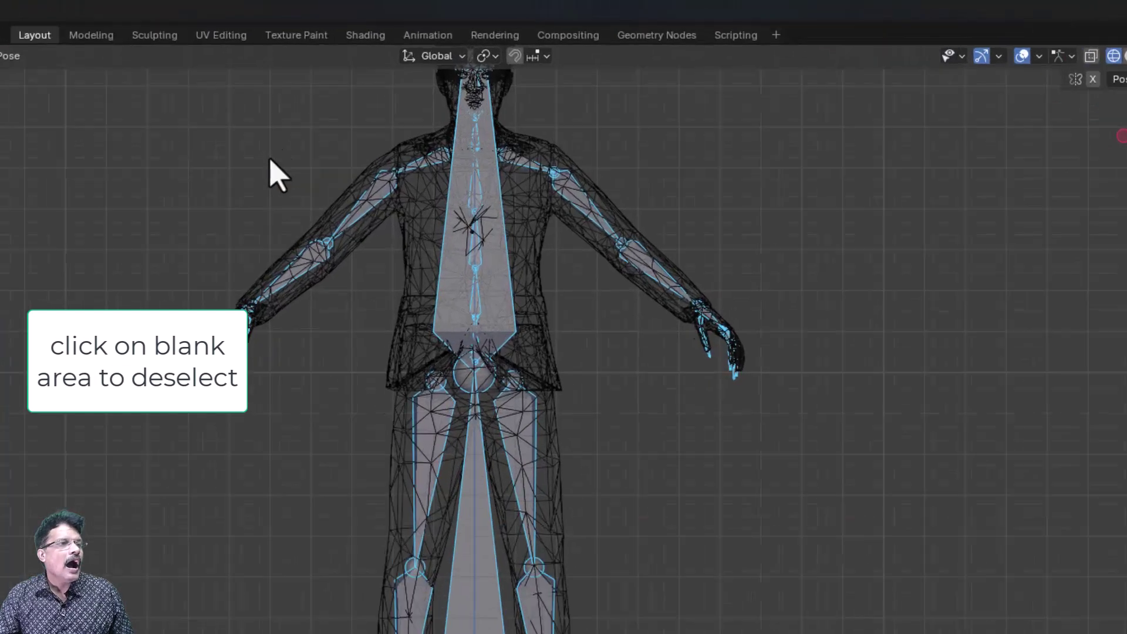
Rotate the first shoulder bone with an angle of 15°.
{"action": "left_click", "coordinate": [333, 113]}
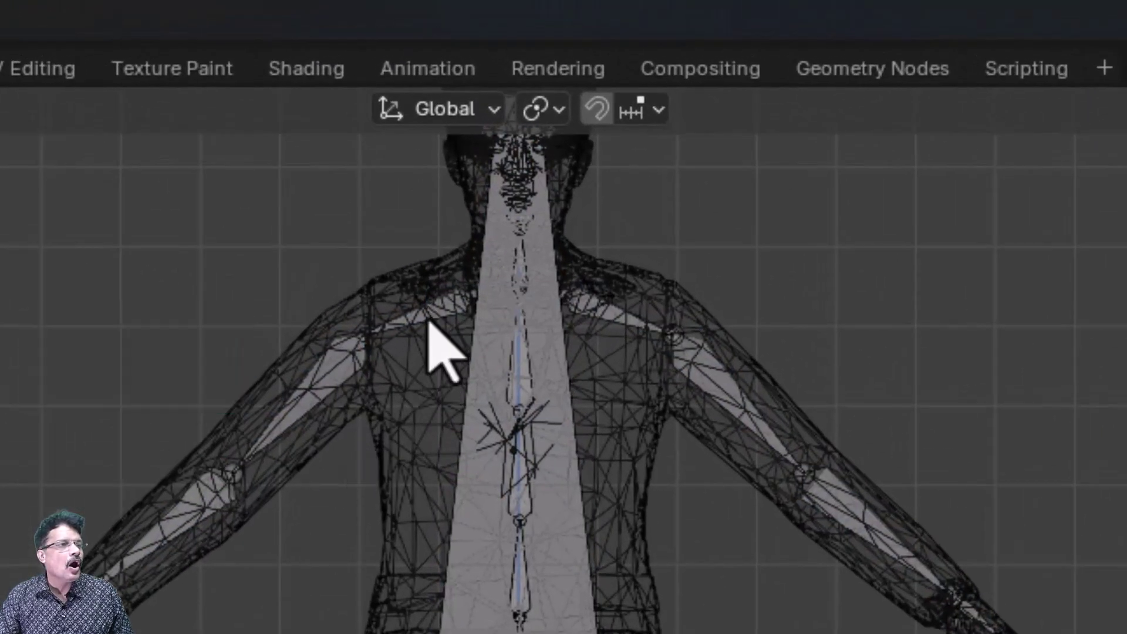
{"action": "left_click", "coordinate": [428, 320]}
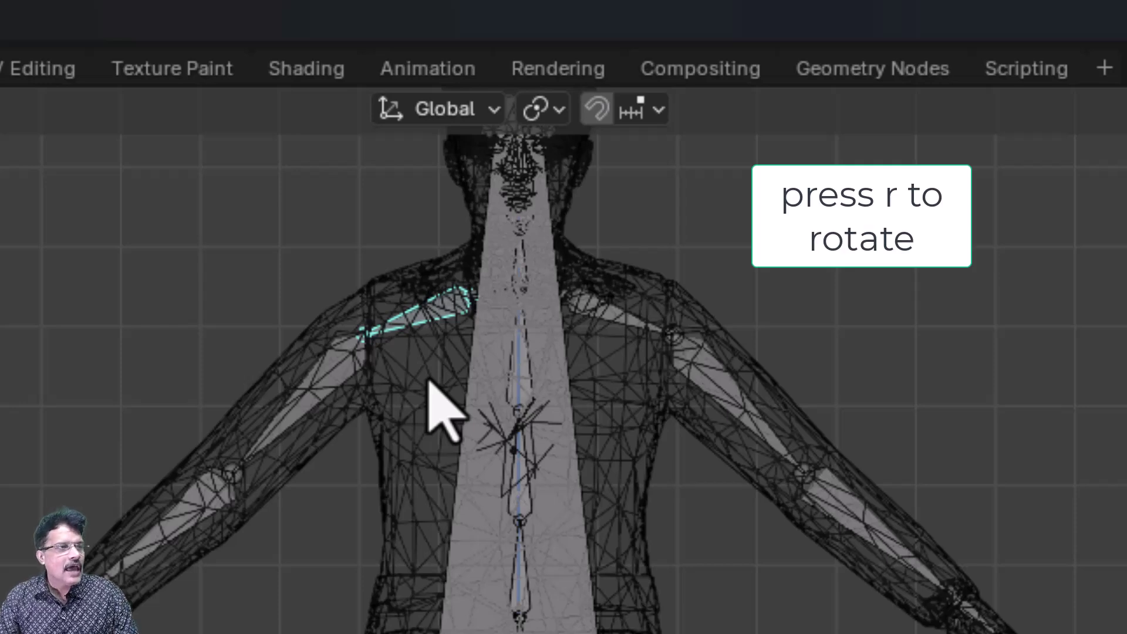
{"action": "key", "text": "r"}
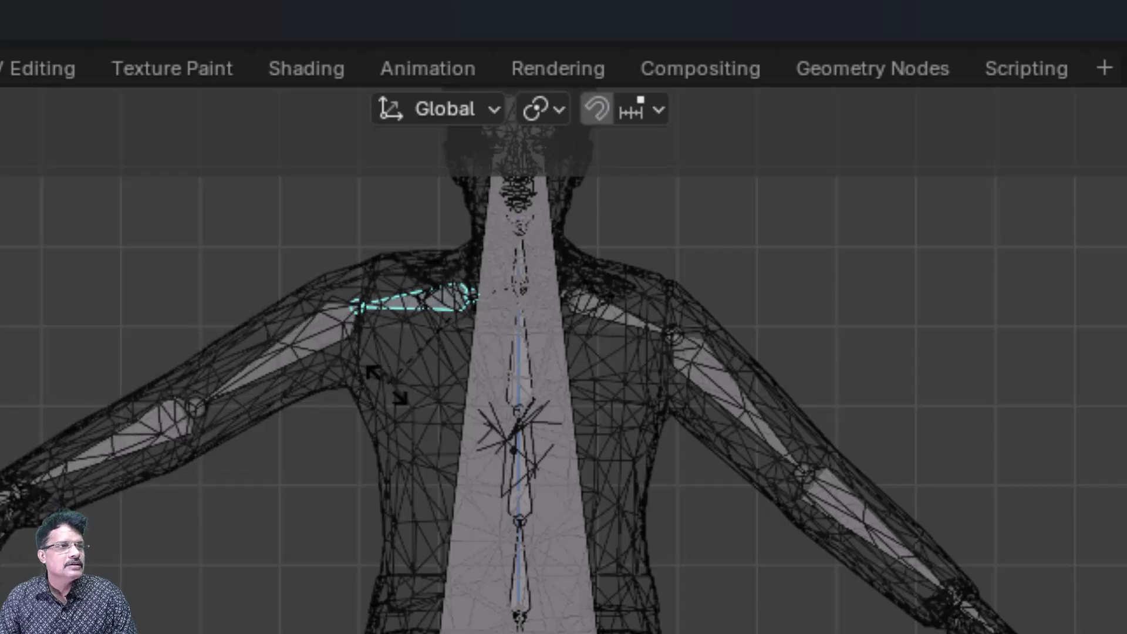
{"action": "left_click", "coordinate": [402, 416]}
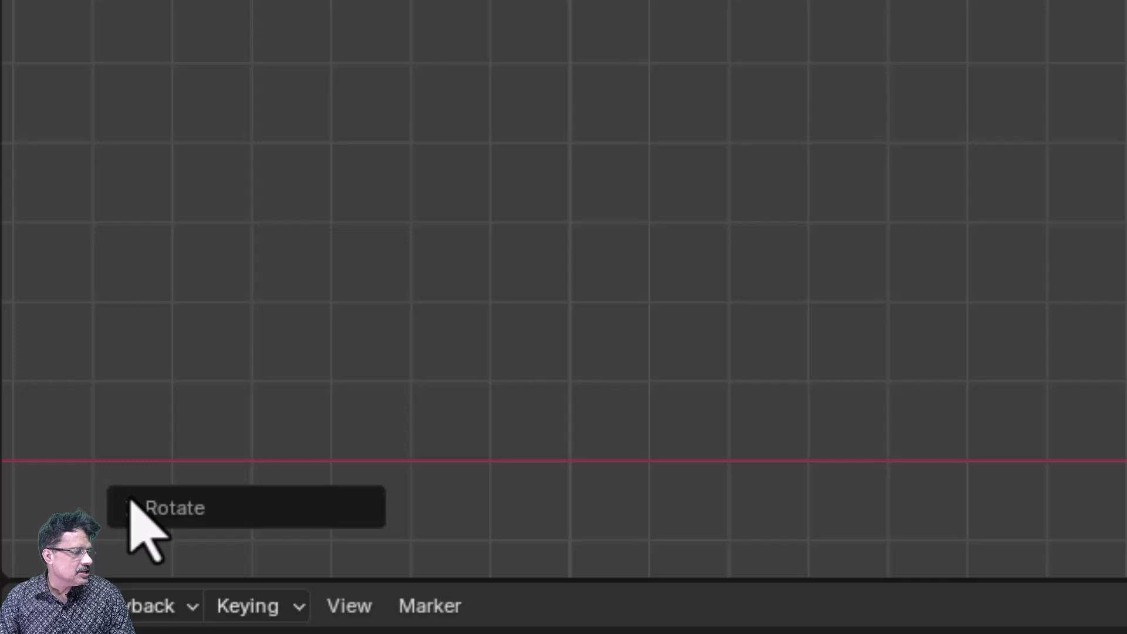
{"action": "left_click", "coordinate": [129, 506]}
{"action": "left_click", "coordinate": [461, 351]}
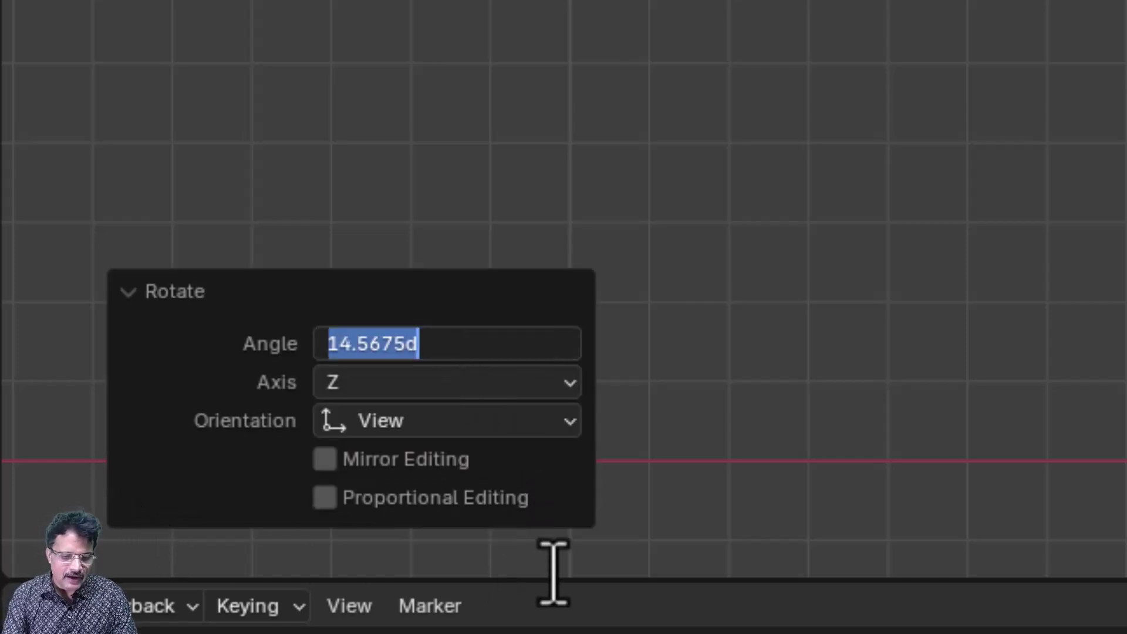
{"action": "type", "text": "15"}
{"action": "key", "text": "Return"}
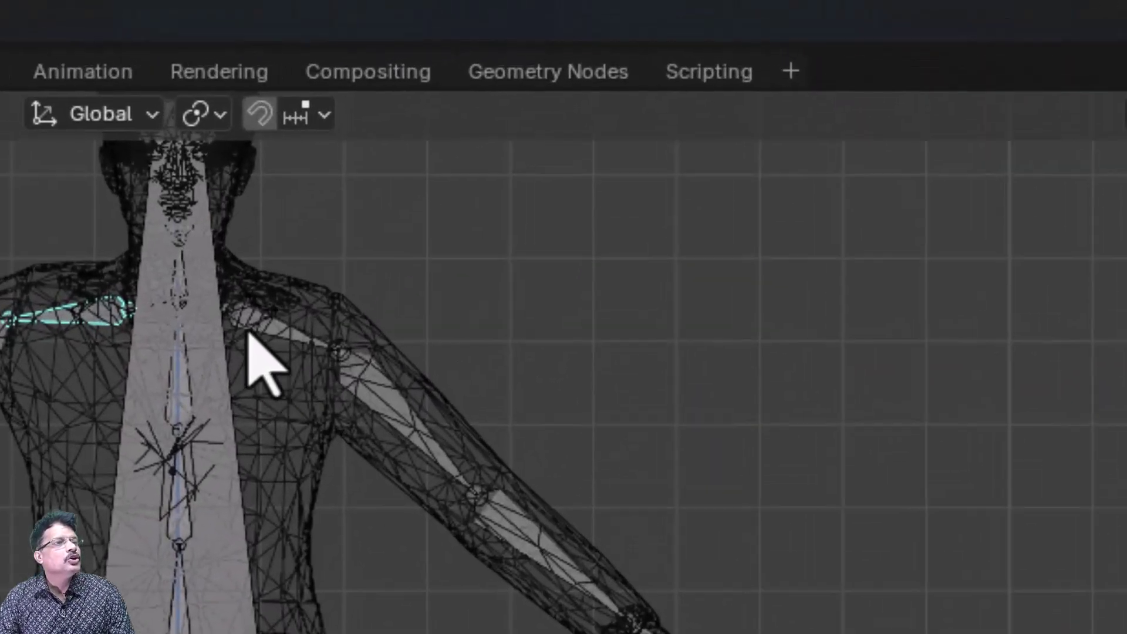
Rotate the other shoulder bone with an angle of -15°.
{"action": "left_click", "coordinate": [251, 324]}
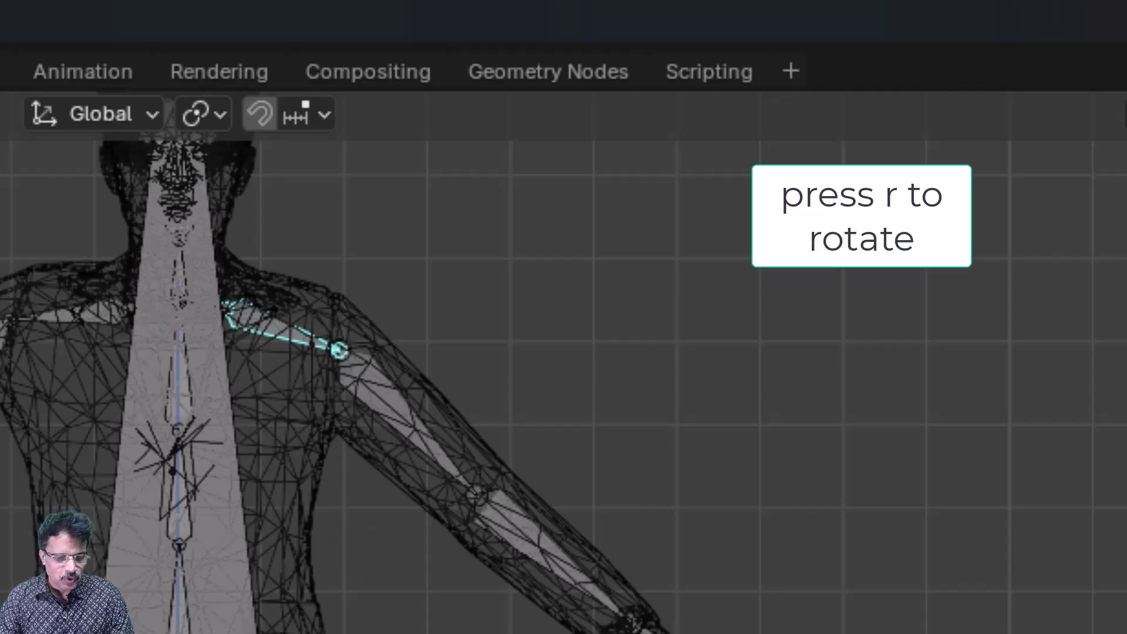
{"action": "key", "text": "r"}
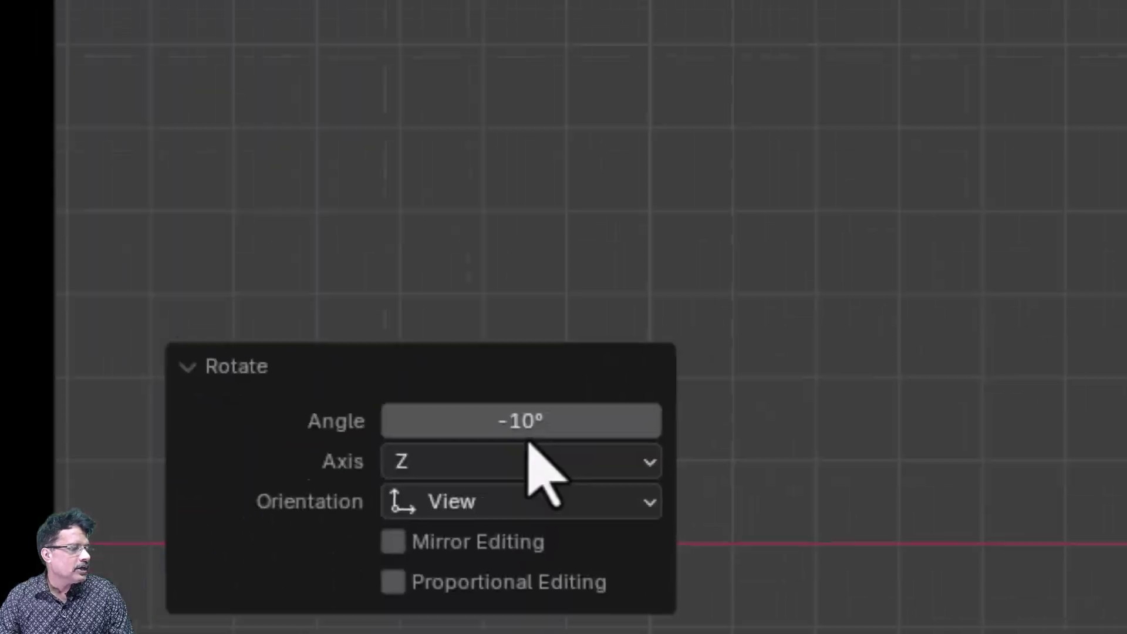
{"action": "left_click", "coordinate": [536, 412]}
{"action": "type", "text": "-"}
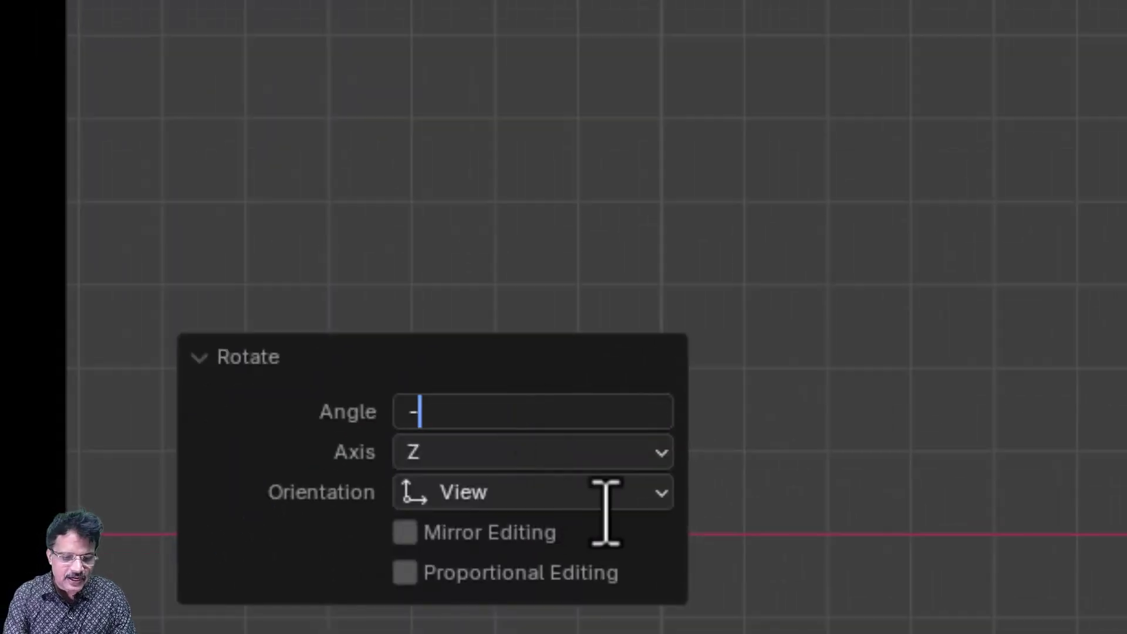
{"action": "key", "text": "Return"}
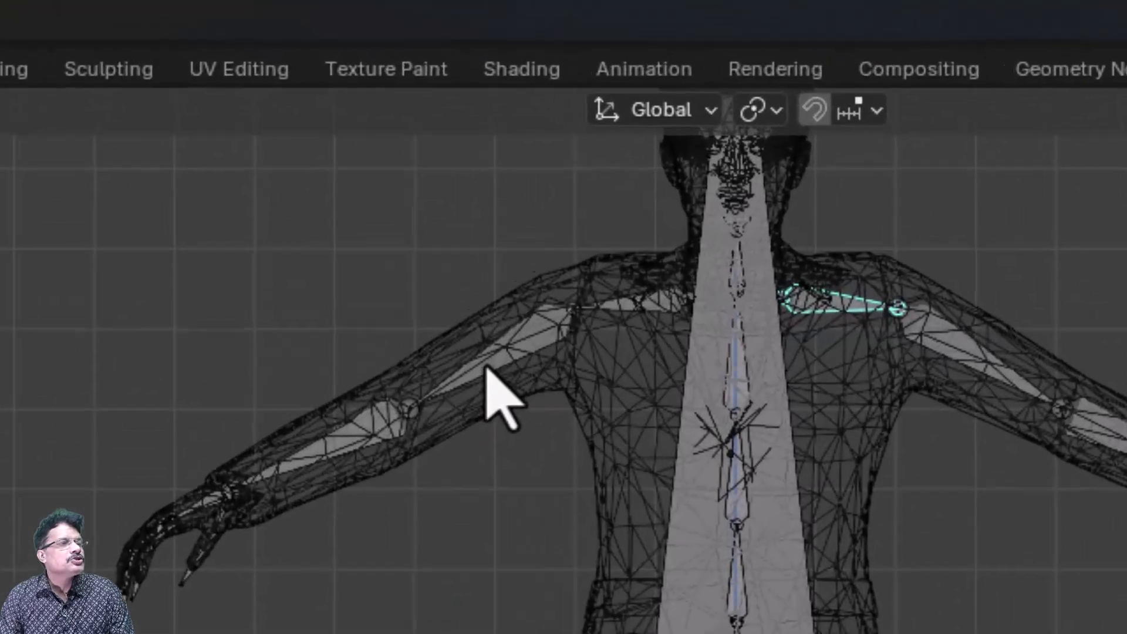
Rotate the first upper-arm bone by exactly 30°.
{"action": "left_click", "coordinate": [493, 387]}
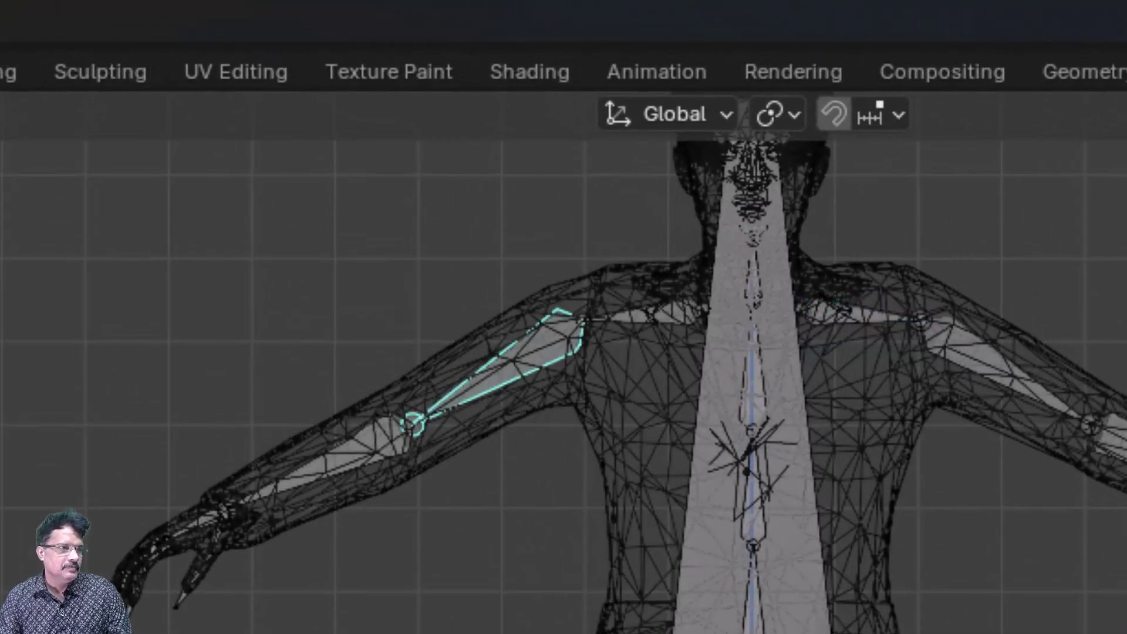
{"action": "key", "text": "r"}
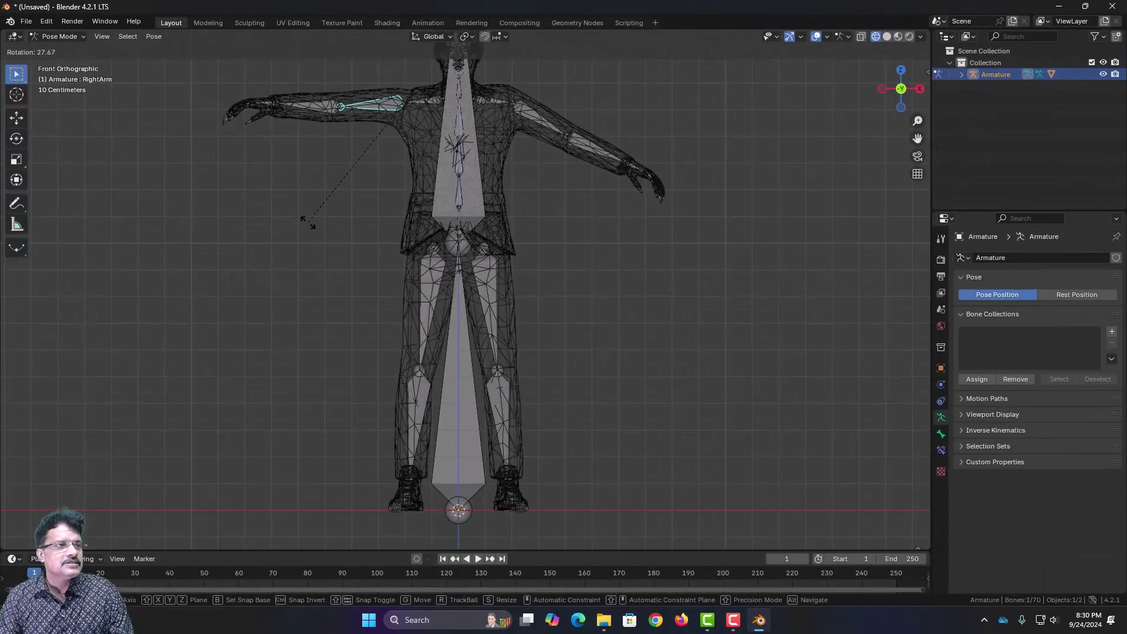
{"action": "left_click", "coordinate": [308, 222]}
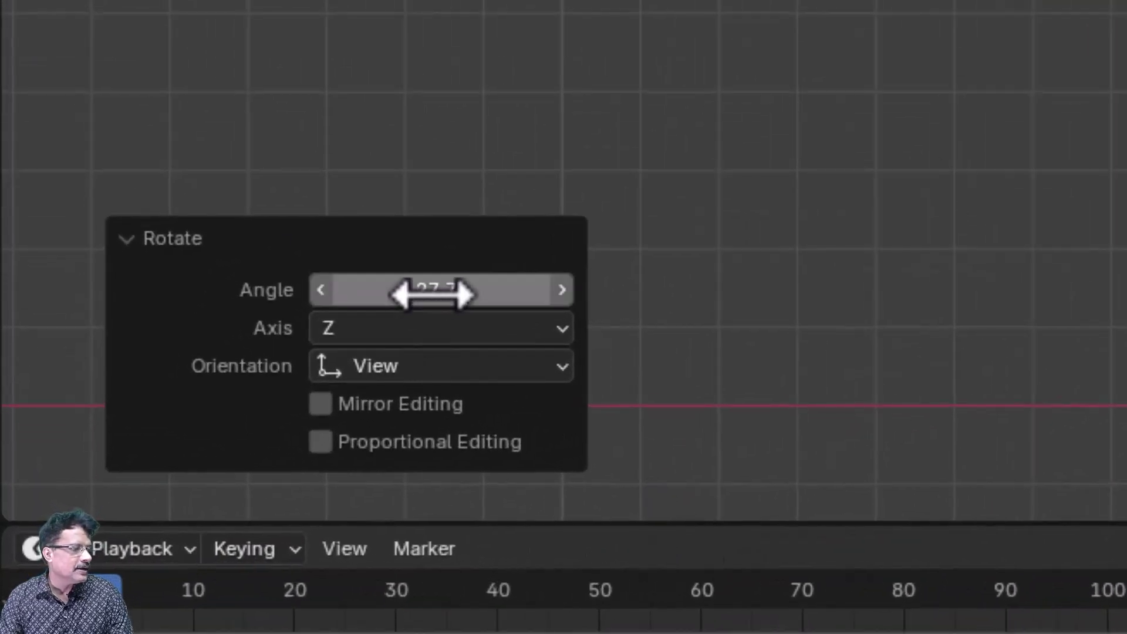
{"action": "left_click", "coordinate": [427, 300]}
{"action": "type", "text": "30"}
{"action": "key", "text": "Return"}
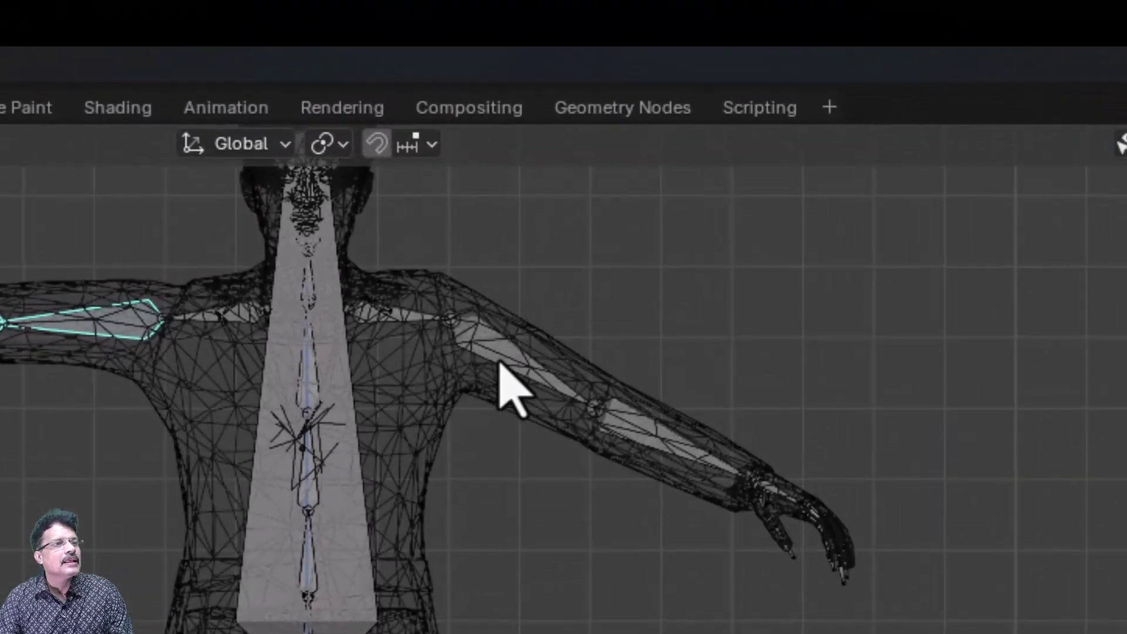
Rotate the other upper-arm bone by exactly -30°.
{"action": "left_click", "coordinate": [497, 355]}
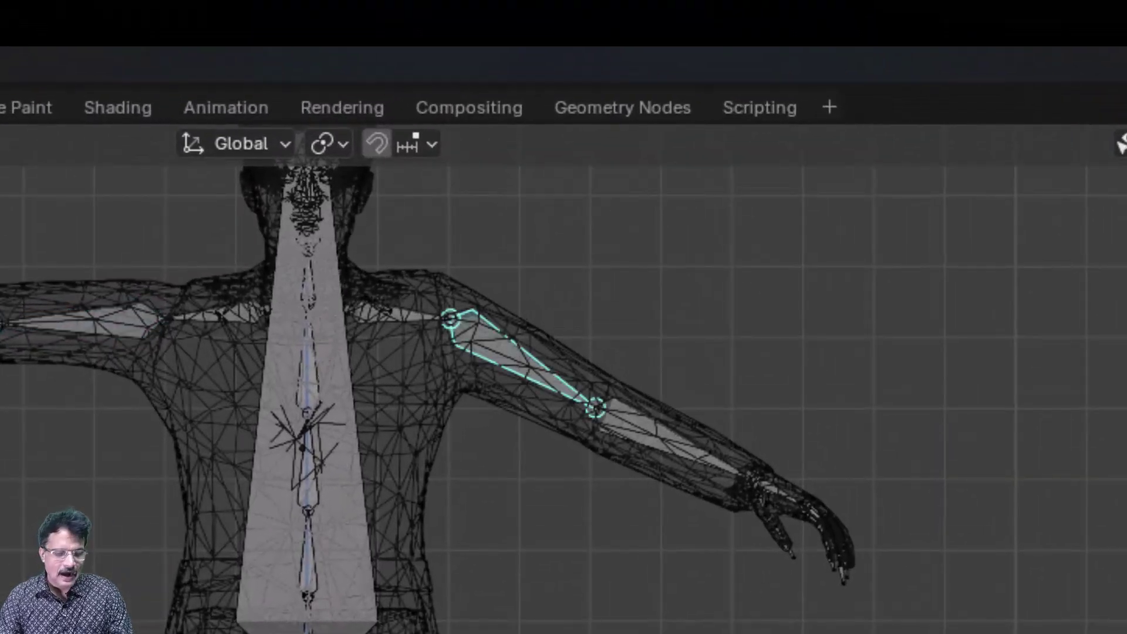
{"action": "key", "text": "r"}
{"action": "left_click", "coordinate": [729, 566]}
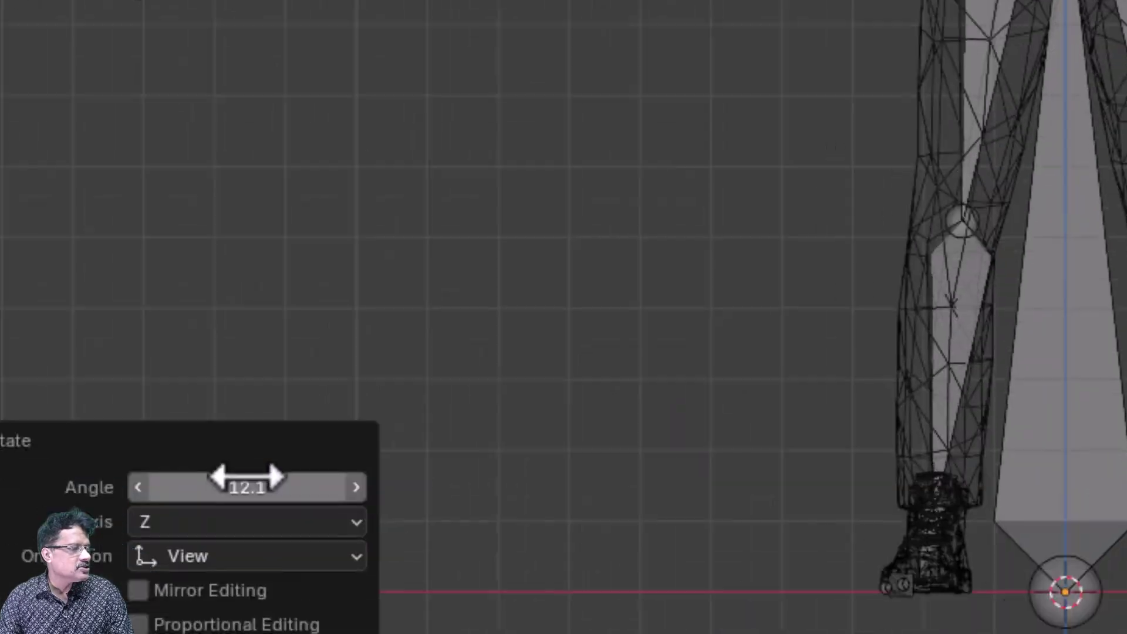
{"action": "left_click", "coordinate": [246, 485]}
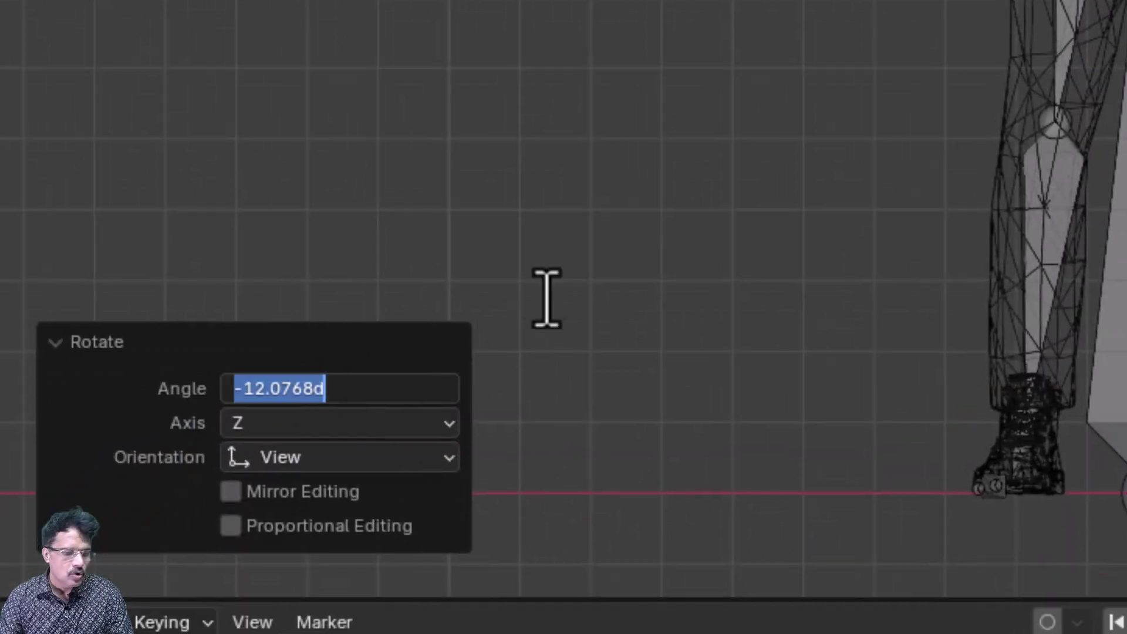
{"action": "type", "text": "-30"}
{"action": "key", "text": "Return"}
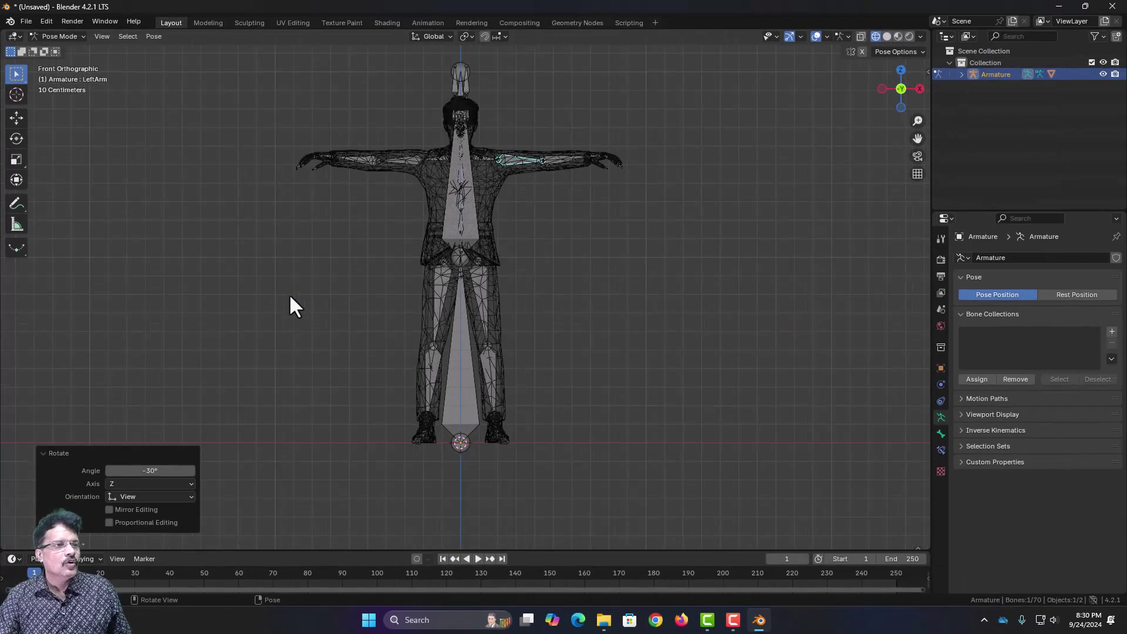
Preview Rest Position, return to Pose Position, then apply the T-pose as the rest pose.
{"action": "left_click", "coordinate": [291, 297]}
{"action": "mouse_move", "coordinate": [320, 367]}
{"action": "middle_mouse_down"}
{"action": "mouse_move", "coordinate": [216, 382]}
{"action": "mouse_move", "coordinate": [480, 373]}
{"action": "mouse_move", "coordinate": [324, 371]}
{"action": "middle_mouse_up"}
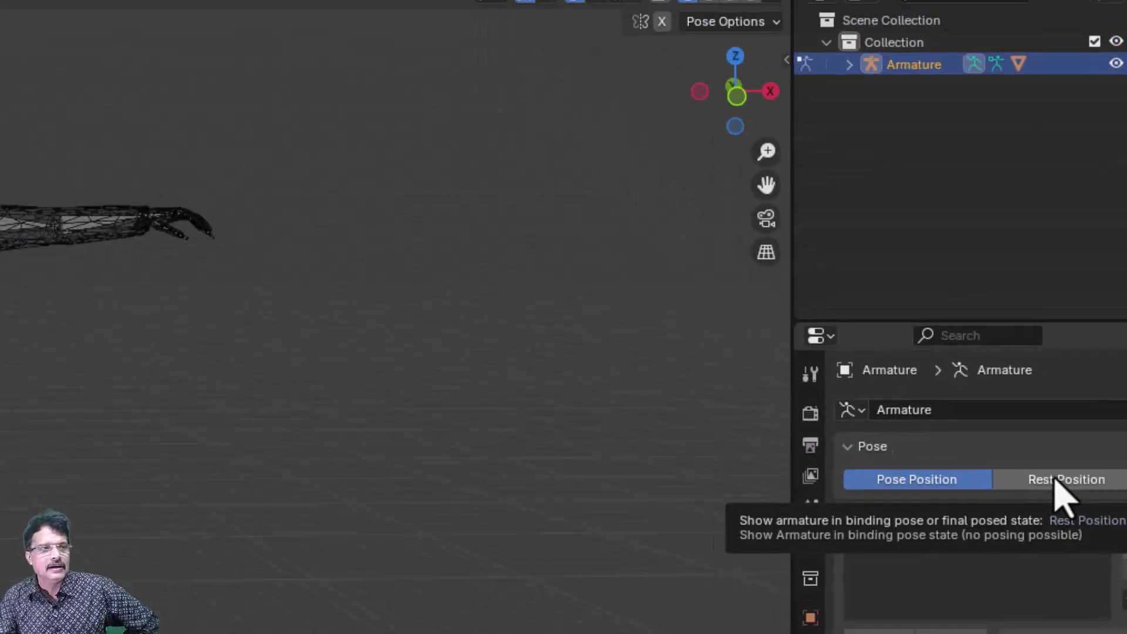
{"action": "left_click", "coordinate": [1063, 493]}
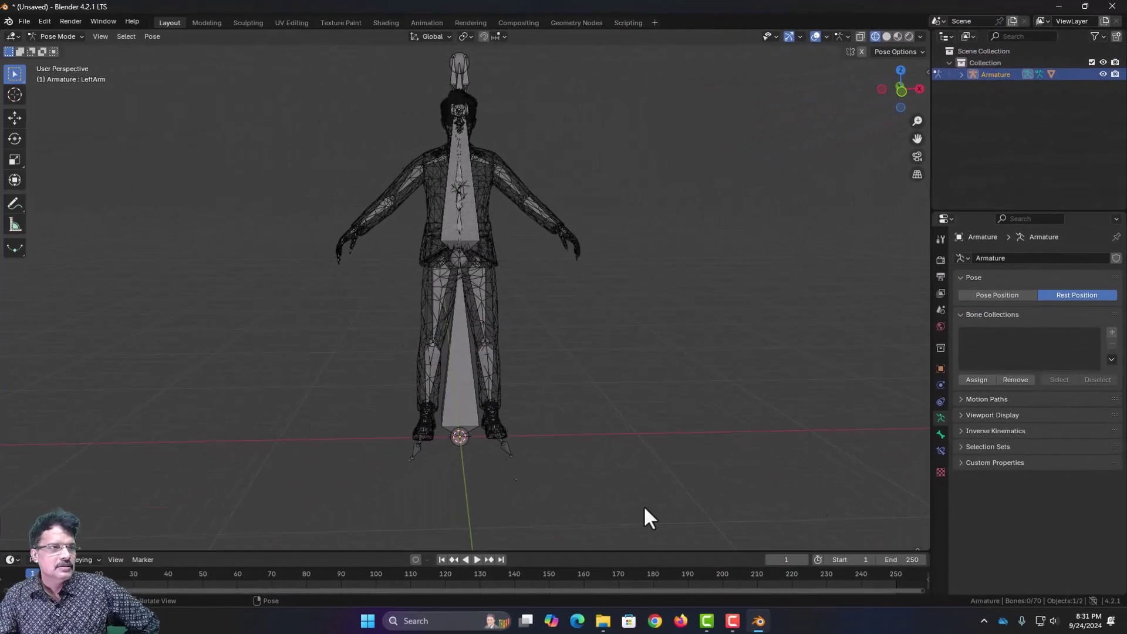
{"action": "left_click", "coordinate": [985, 293]}
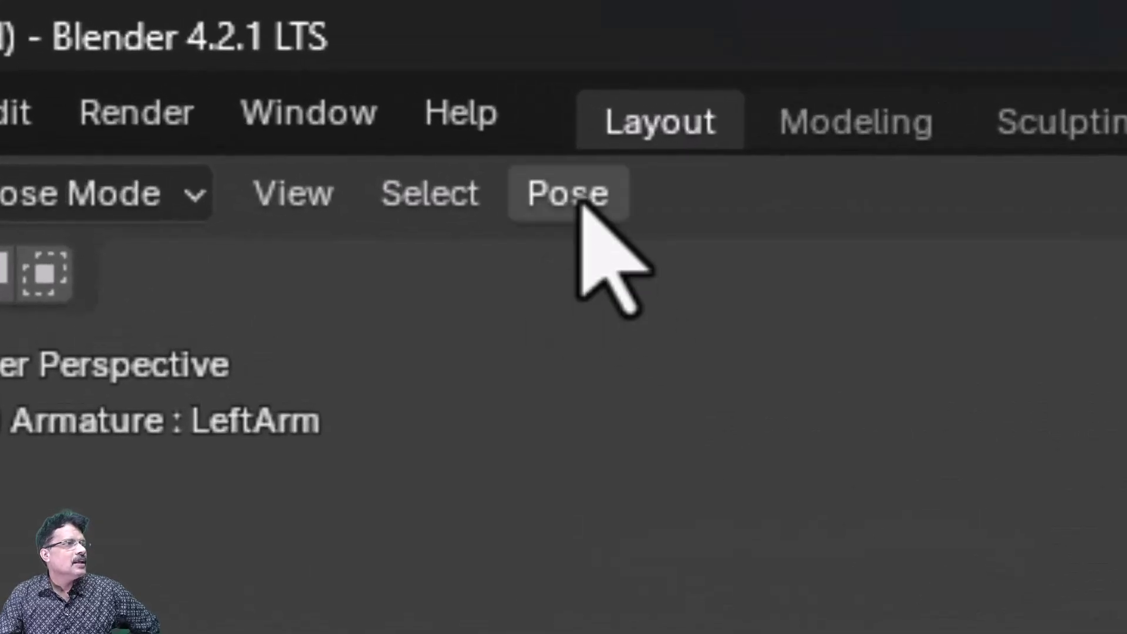
{"action": "left_click", "coordinate": [581, 196]}
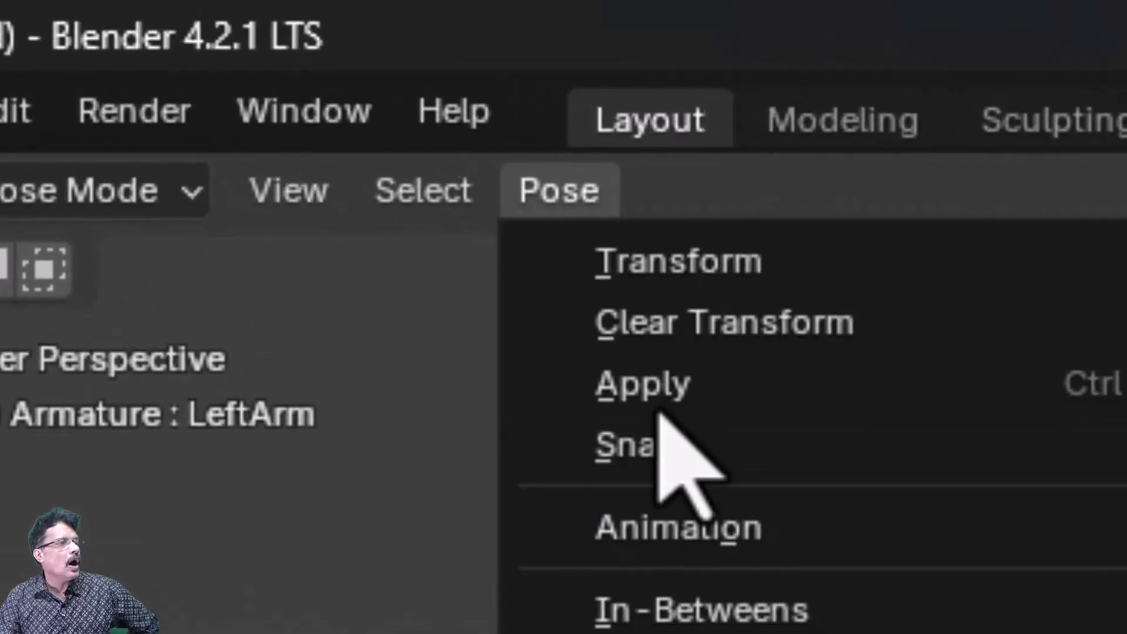
{"action": "mouse_move", "coordinate": [669, 390]}
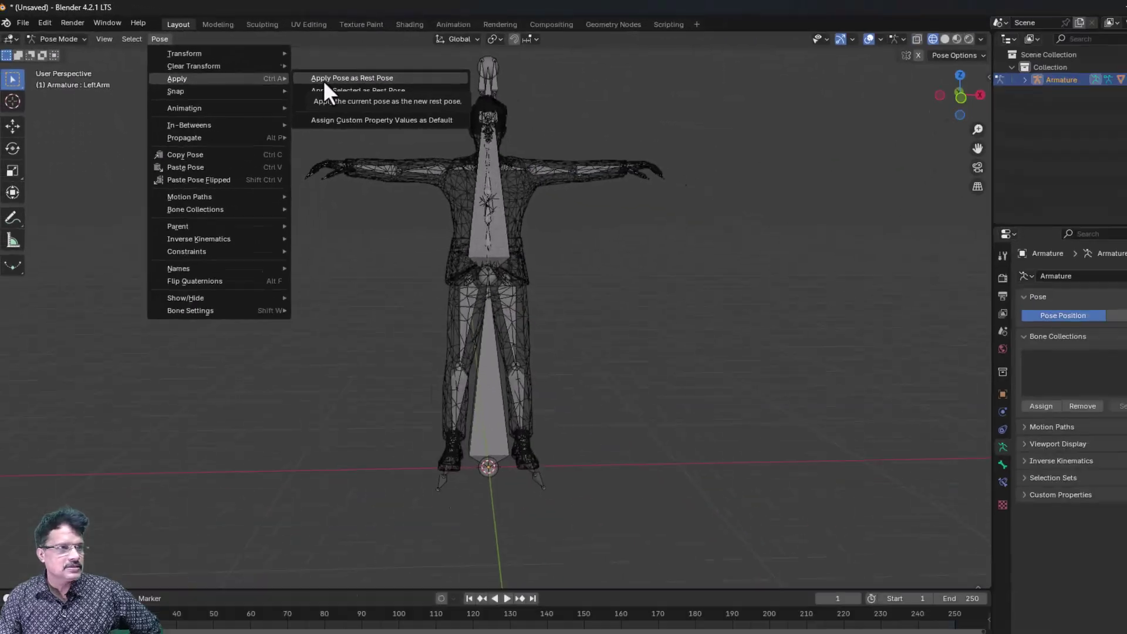
{"action": "left_click", "coordinate": [816, 222]}
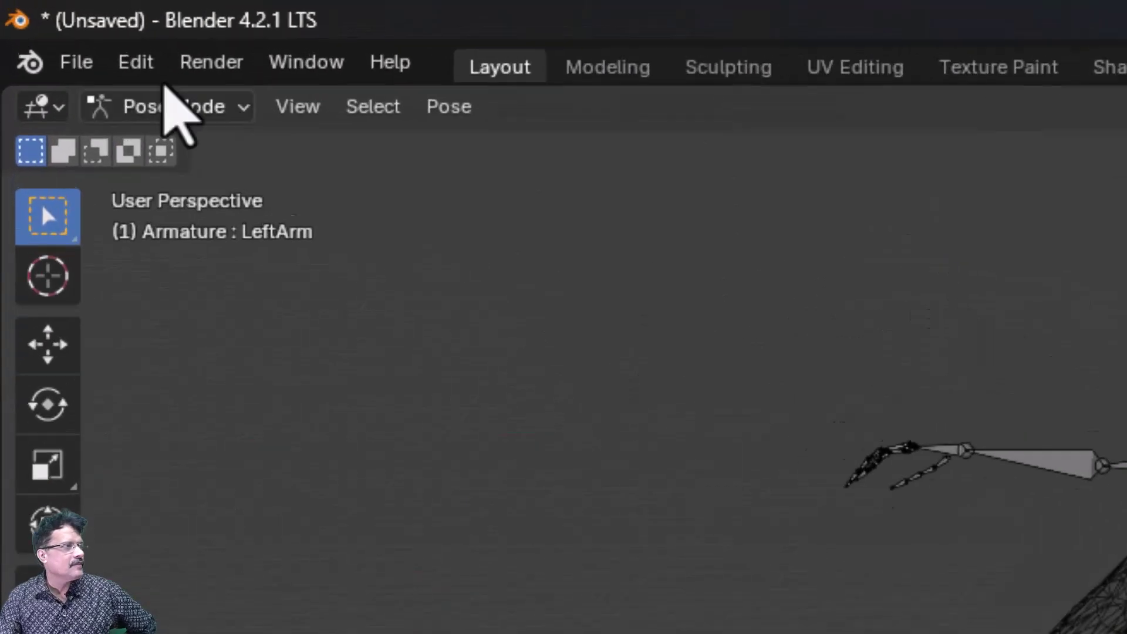
Save the project as sudhi_T_pose.blend in the sudhi_avatar folder.
{"action": "left_click", "coordinate": [47, 21]}
{"action": "left_click", "coordinate": [206, 138]}
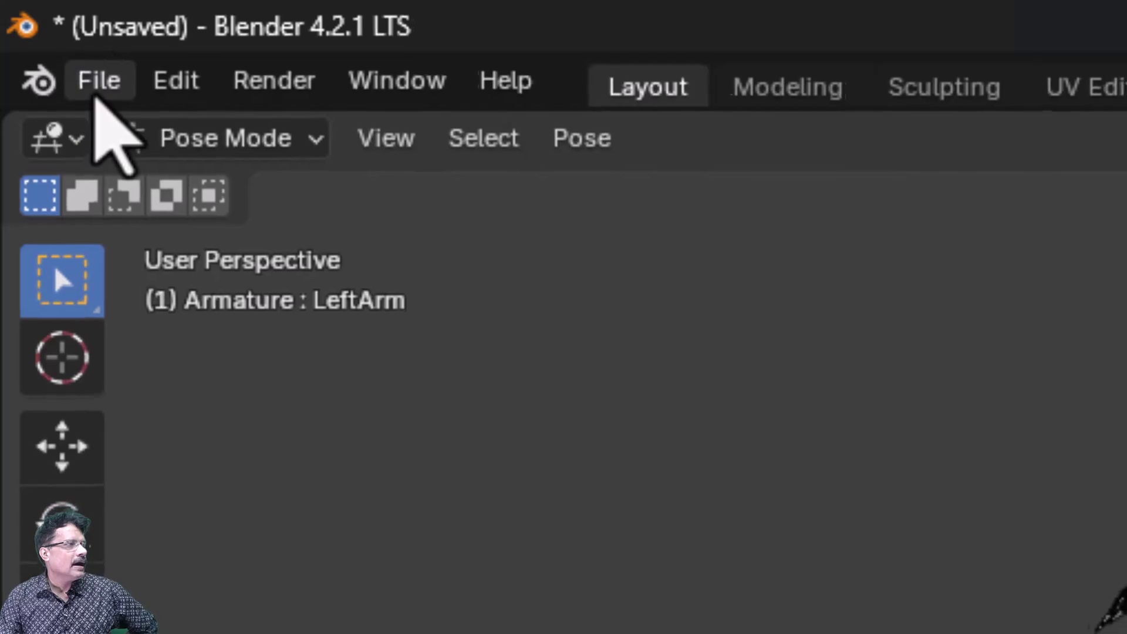
{"action": "left_click", "coordinate": [96, 94]}
{"action": "left_click", "coordinate": [226, 461]}
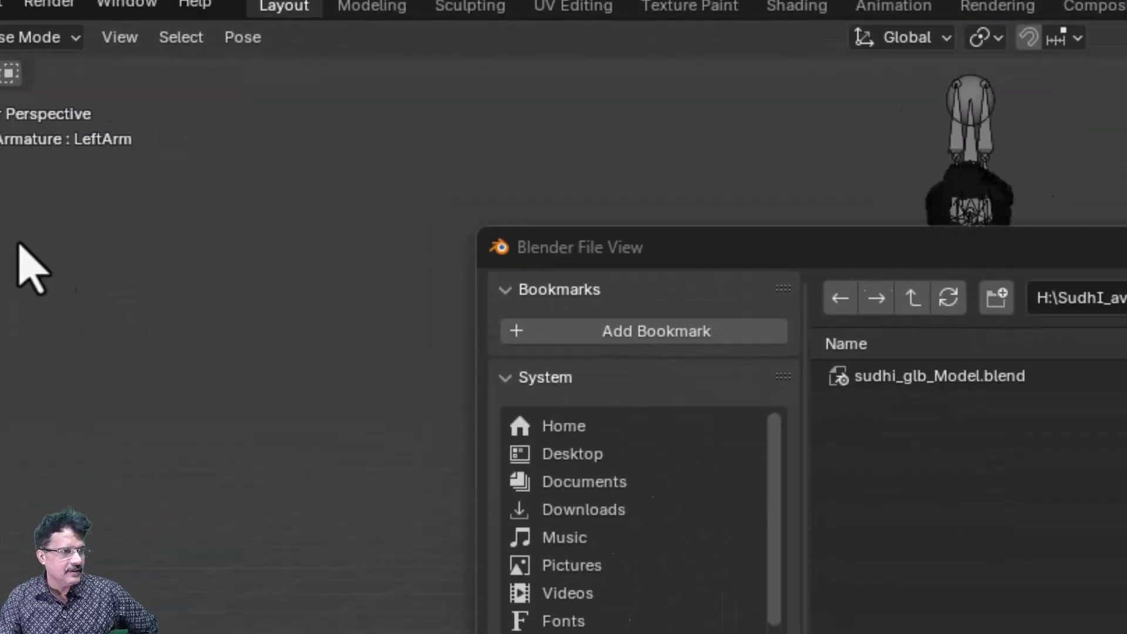
{"action": "left_click", "coordinate": [335, 607]}
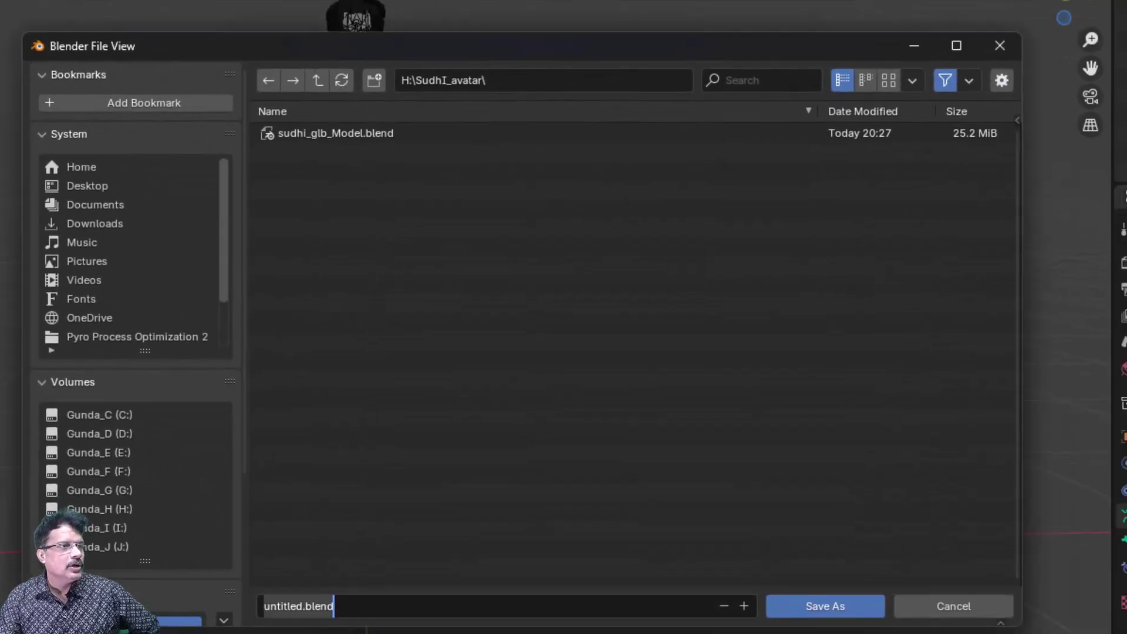
{"action": "type", "text": "sudhi"}
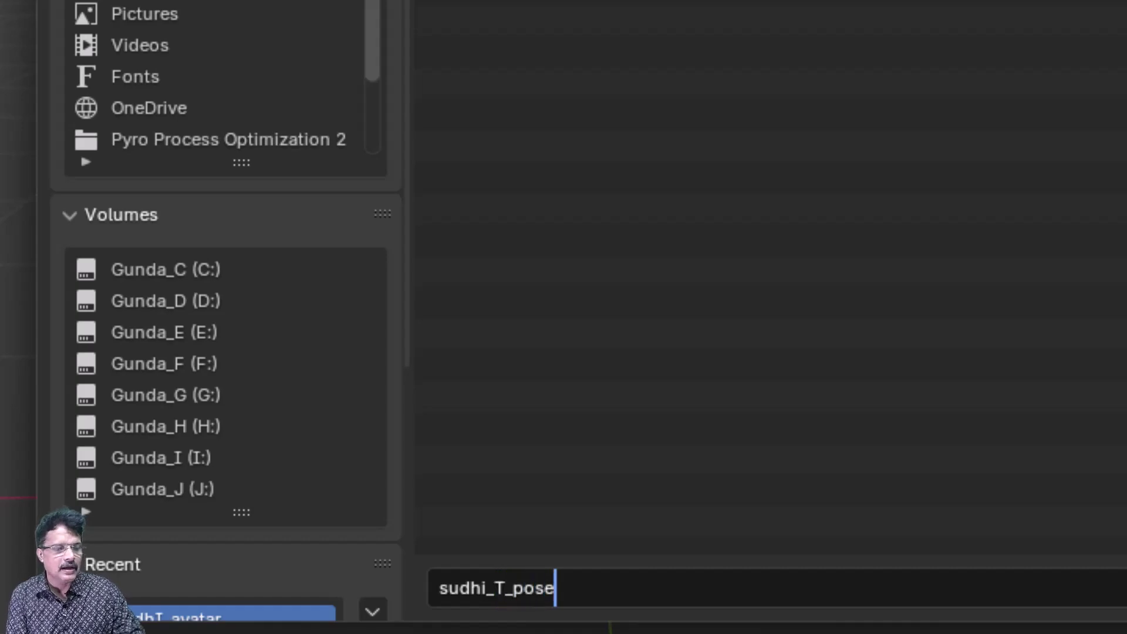
{"action": "type", "text": "_T_pose"}
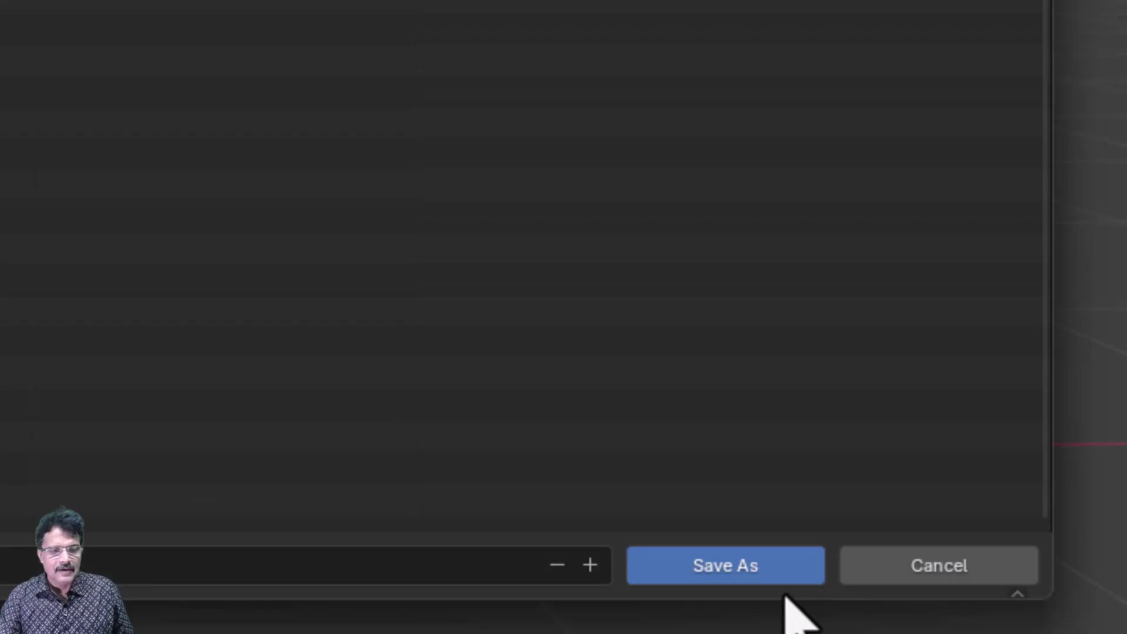
{"action": "key", "text": "Return"}
{"action": "left_click", "coordinate": [56, 37]}
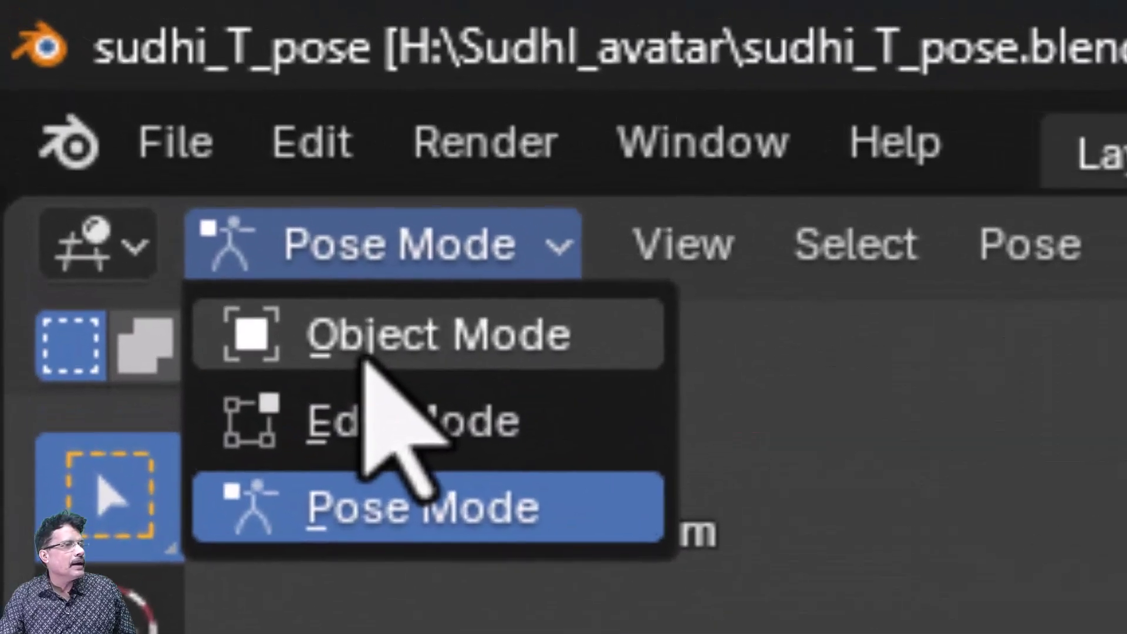
In Object Mode, select the sudhi_body mesh and show its modifiers.
{"action": "left_click", "coordinate": [365, 357]}
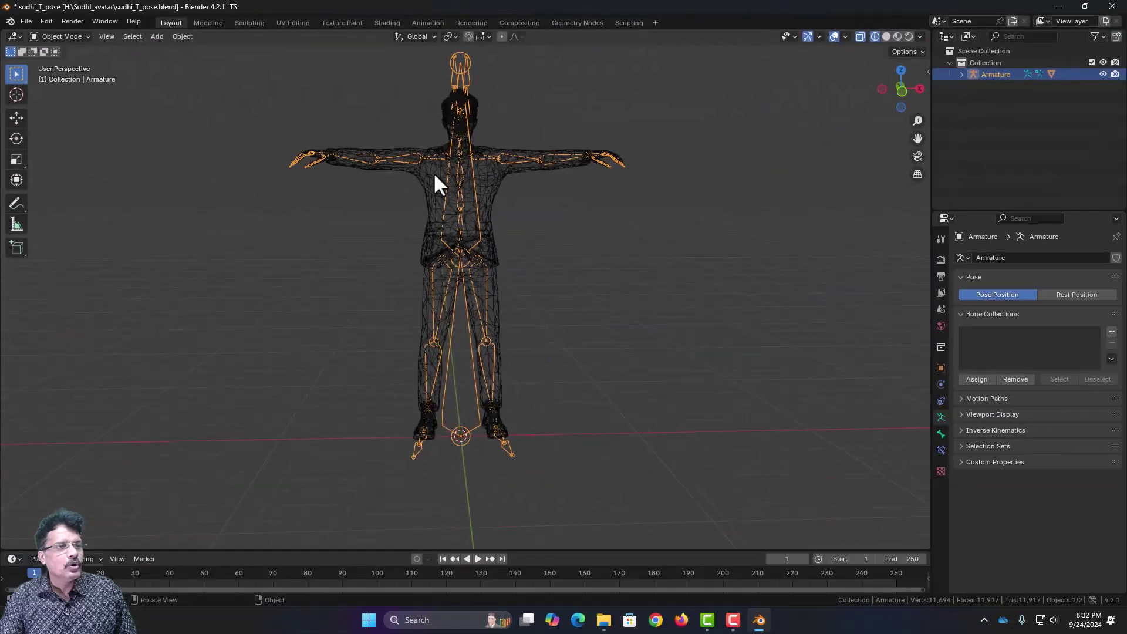
{"action": "left_click", "coordinate": [435, 182]}
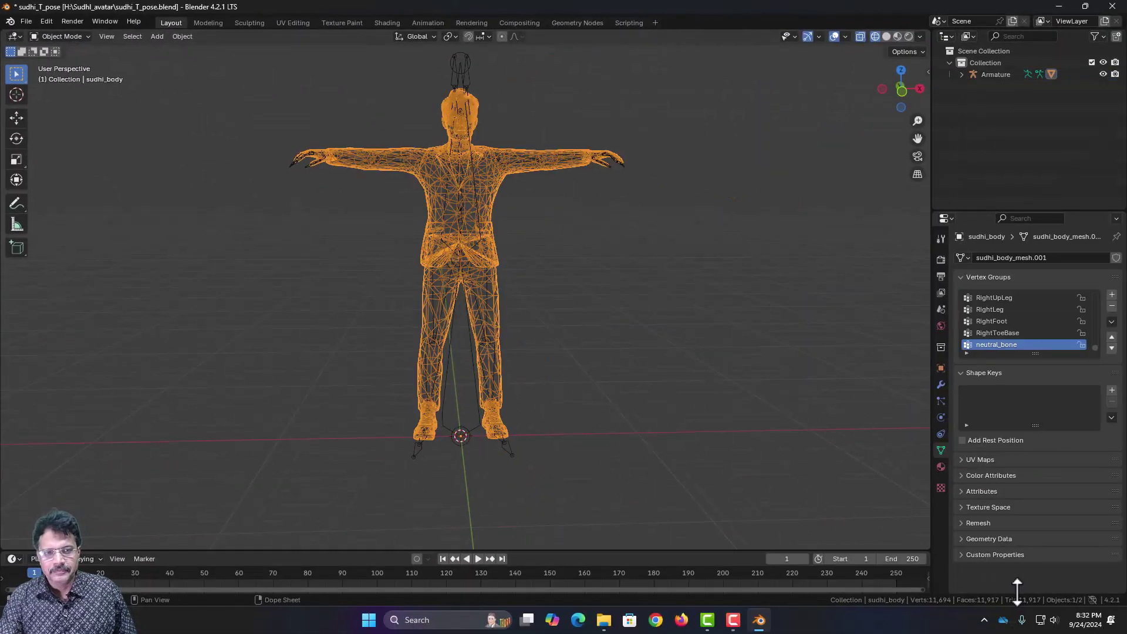
{"action": "left_click", "coordinate": [940, 385]}
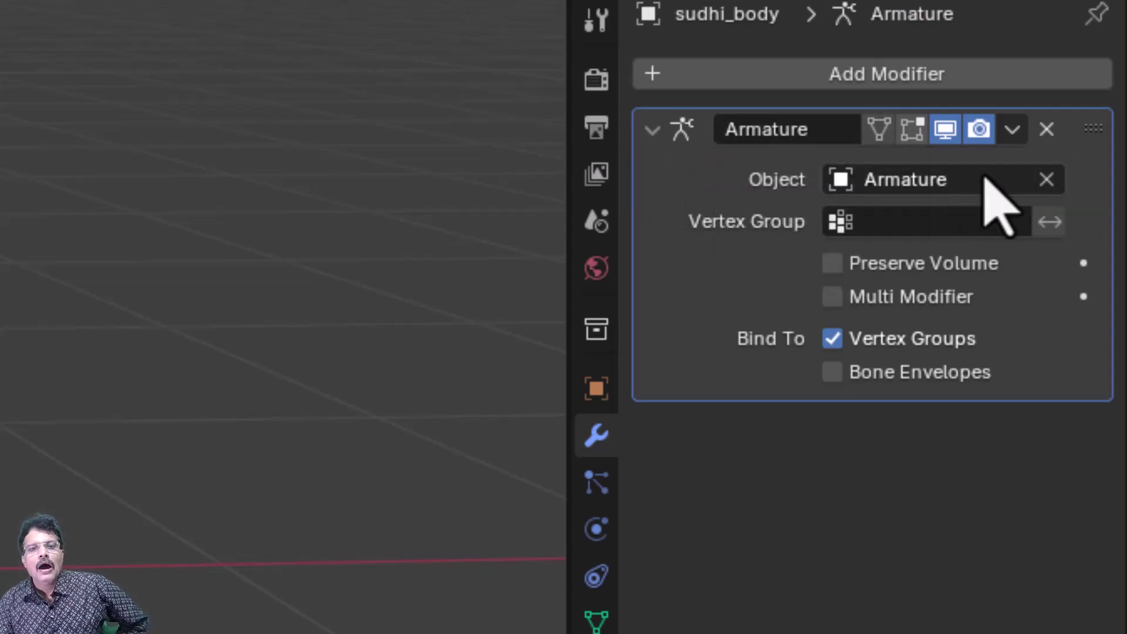
Duplicate the Armature modifier and disable the original for viewport and render.
{"action": "left_click", "coordinate": [1010, 128]}
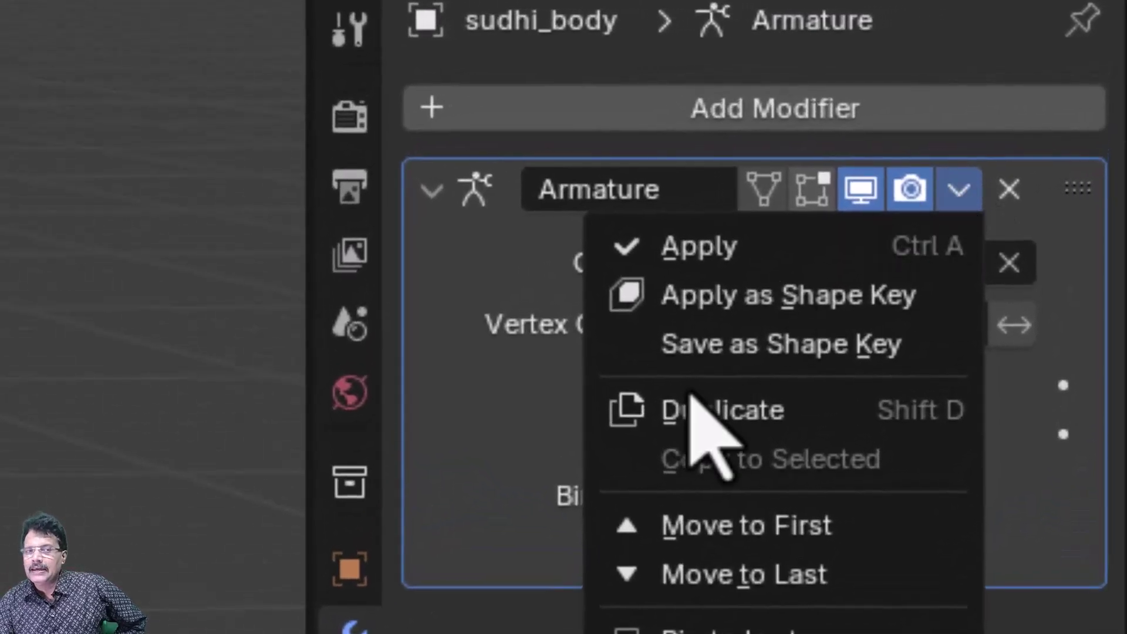
{"action": "left_click", "coordinate": [691, 396]}
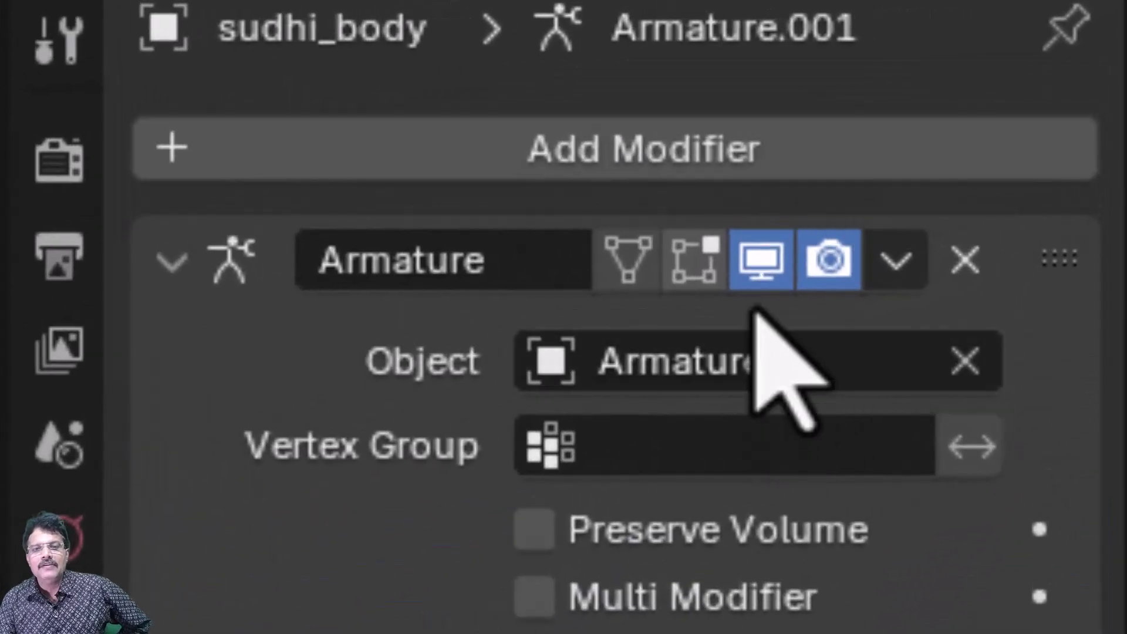
{"action": "left_click", "coordinate": [756, 263]}
{"action": "left_click", "coordinate": [831, 271]}
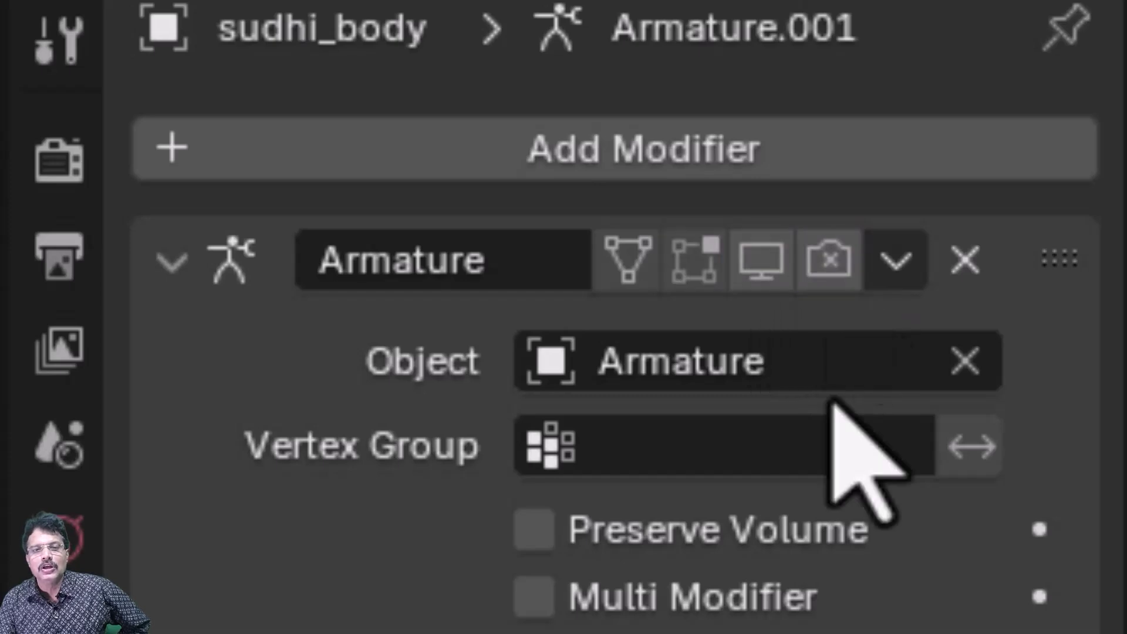
{"action": "left_click", "coordinate": [171, 351]}
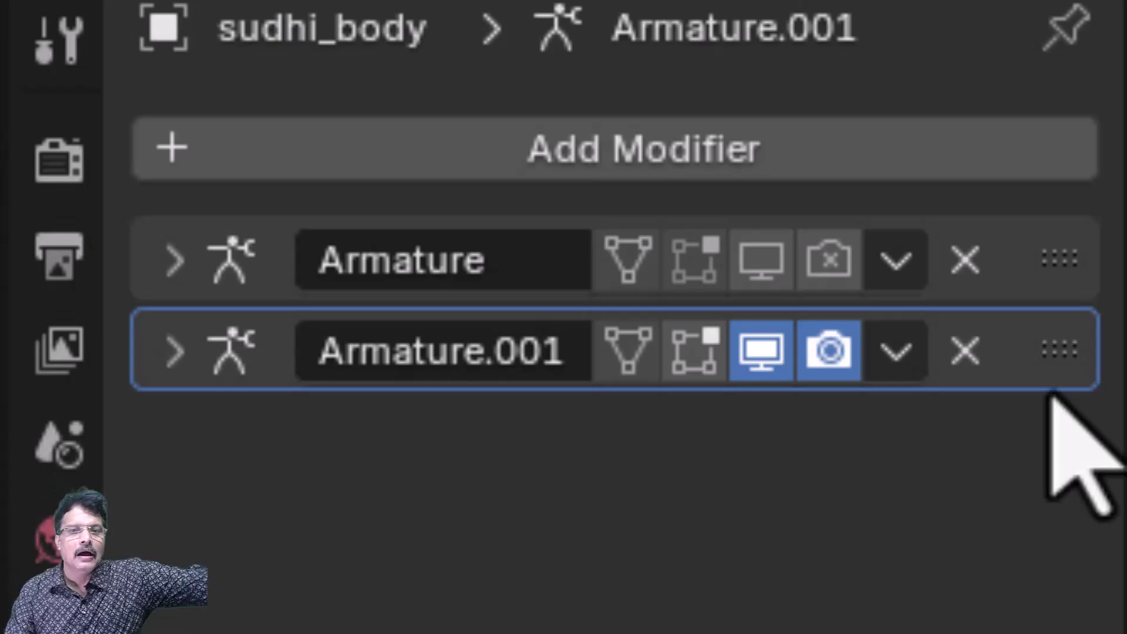
Move Armature.001 above the original Armature modifier and apply it to sudhi_body.
{"action": "left_click_drag", "start_coordinate": [1050, 371], "coordinate": [997, 270]}
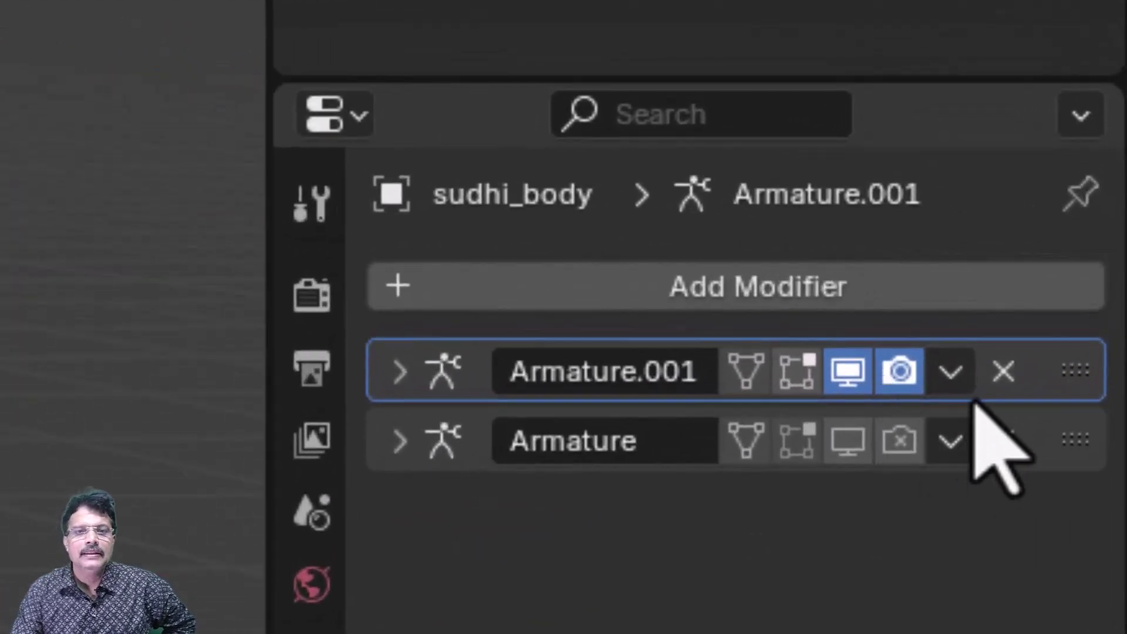
{"action": "left_click", "coordinate": [950, 372]}
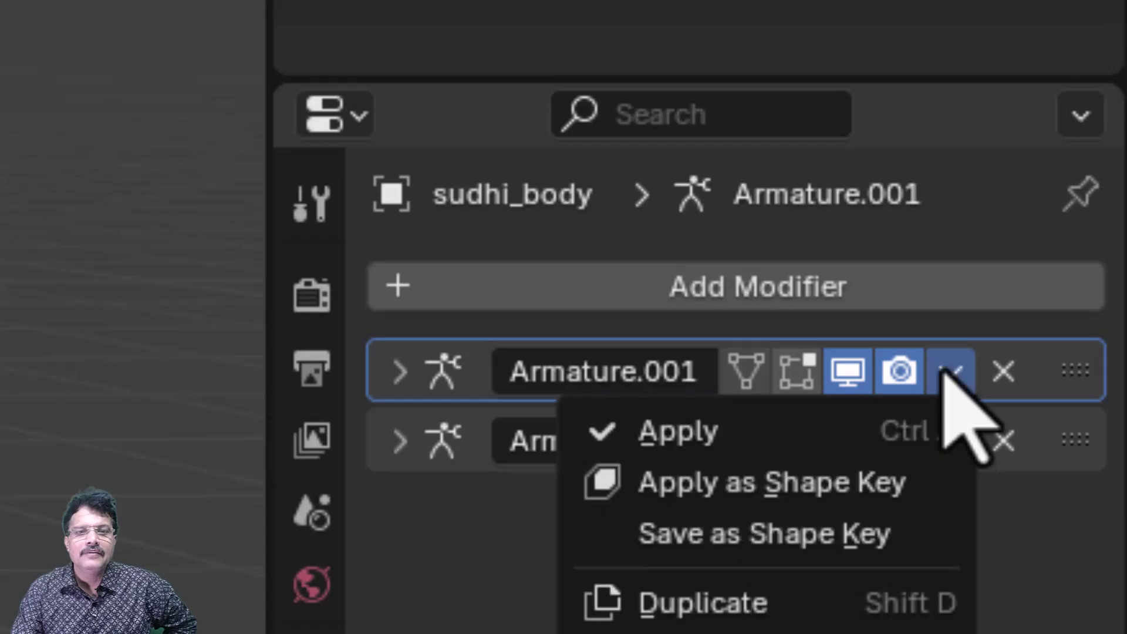
{"action": "left_click", "coordinate": [751, 435]}
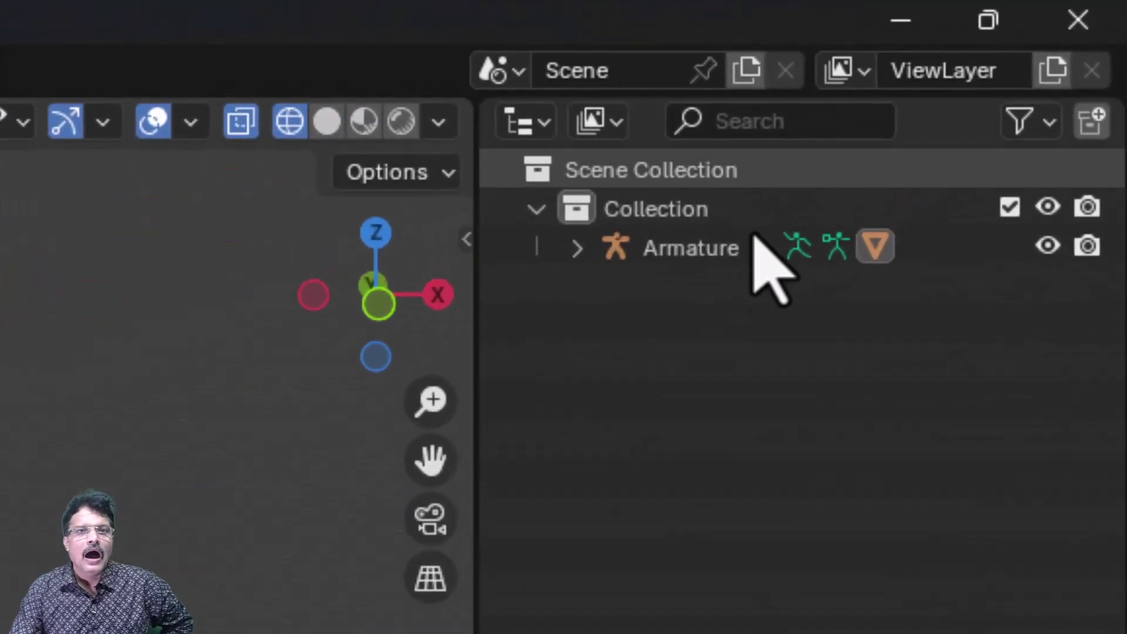
Select the Armature, switch it to Pose Mode and show its Armature Data properties.
{"action": "left_click", "coordinate": [711, 243]}
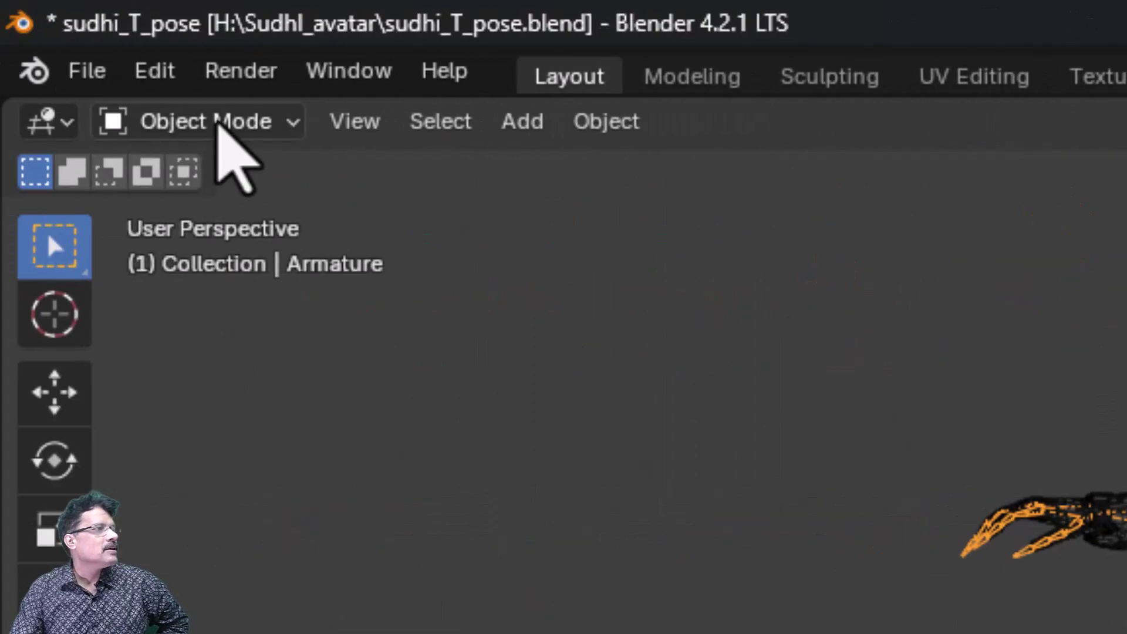
{"action": "left_click", "coordinate": [218, 130]}
{"action": "left_click", "coordinate": [218, 240]}
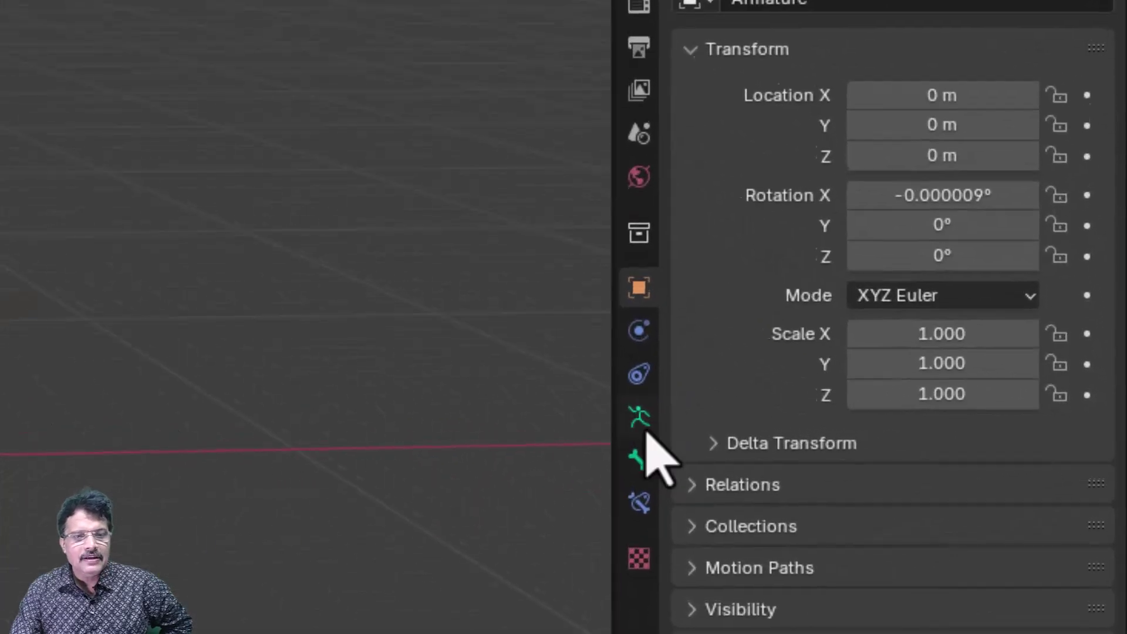
{"action": "left_click", "coordinate": [940, 417]}
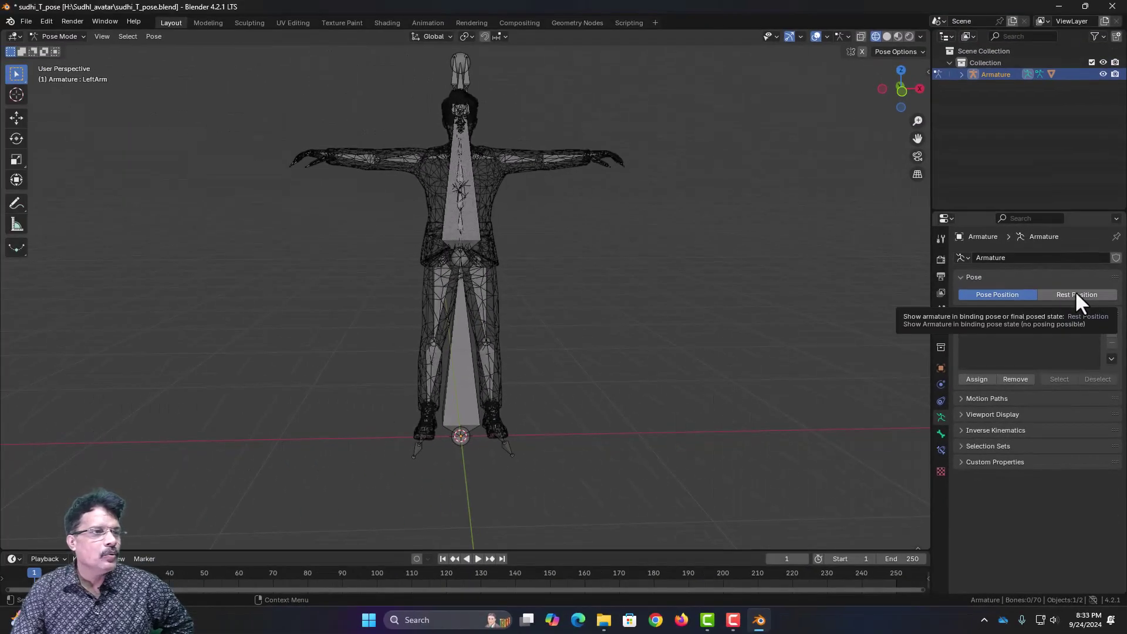
Check Rest Position, return to Pose Position, then apply the pose as the rest pose.
{"action": "left_click", "coordinate": [1075, 292]}
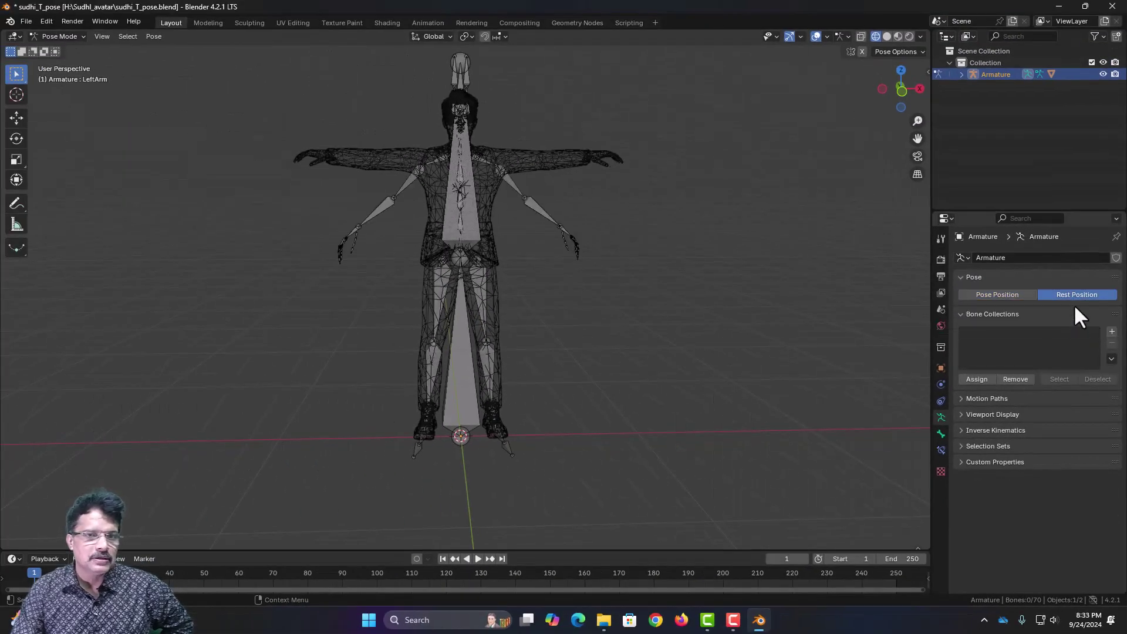
{"action": "left_click", "coordinate": [1011, 297]}
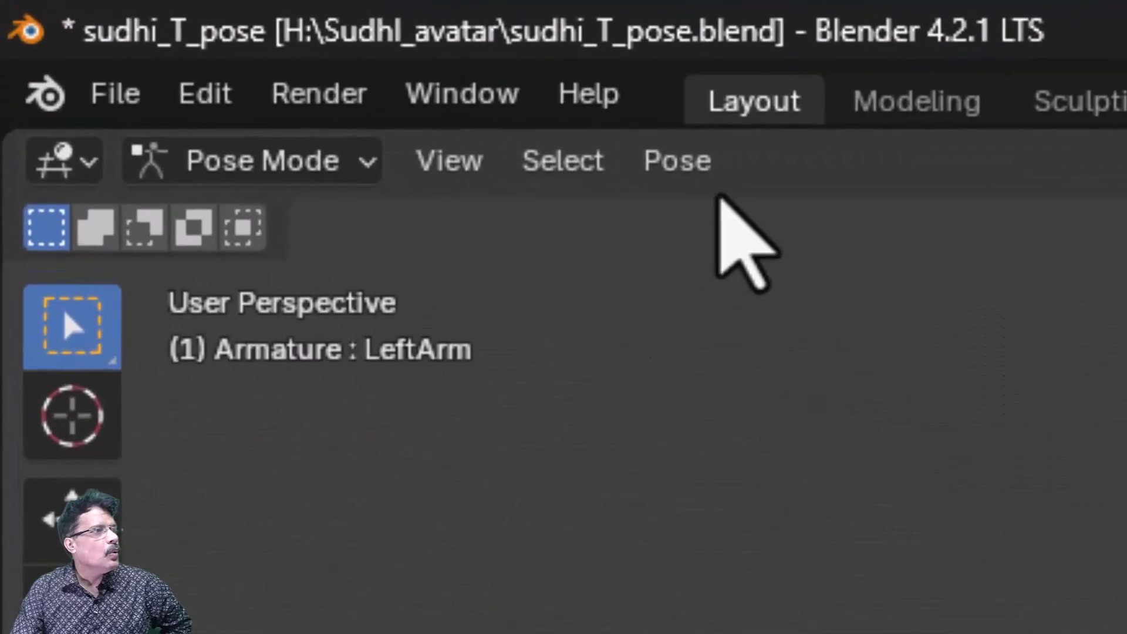
{"action": "left_click", "coordinate": [701, 163]}
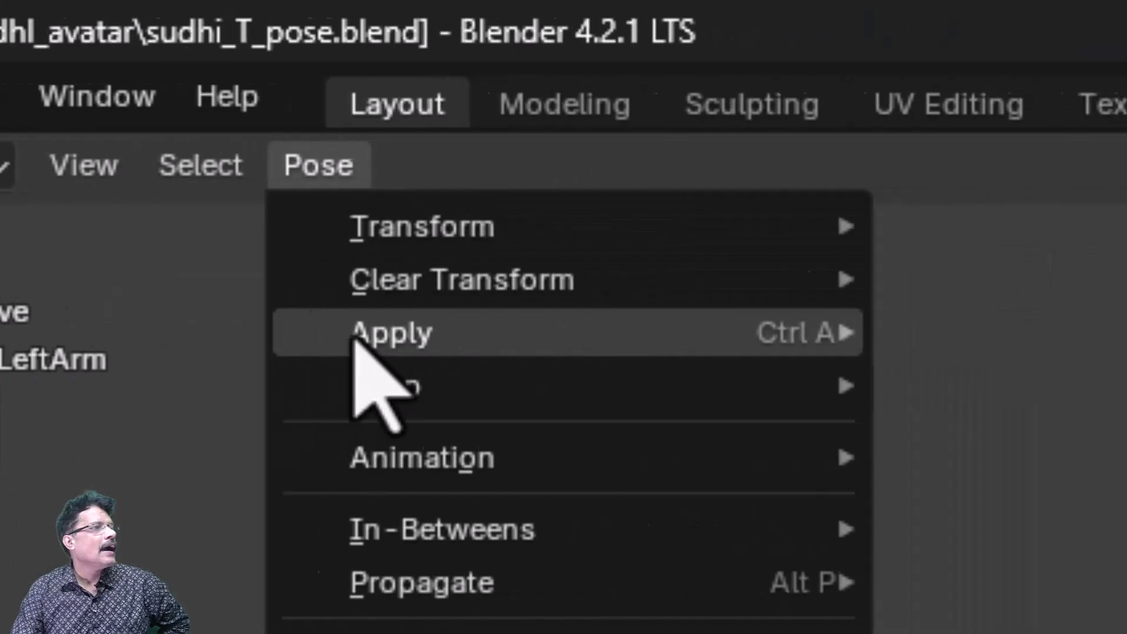
{"action": "mouse_move", "coordinate": [733, 339]}
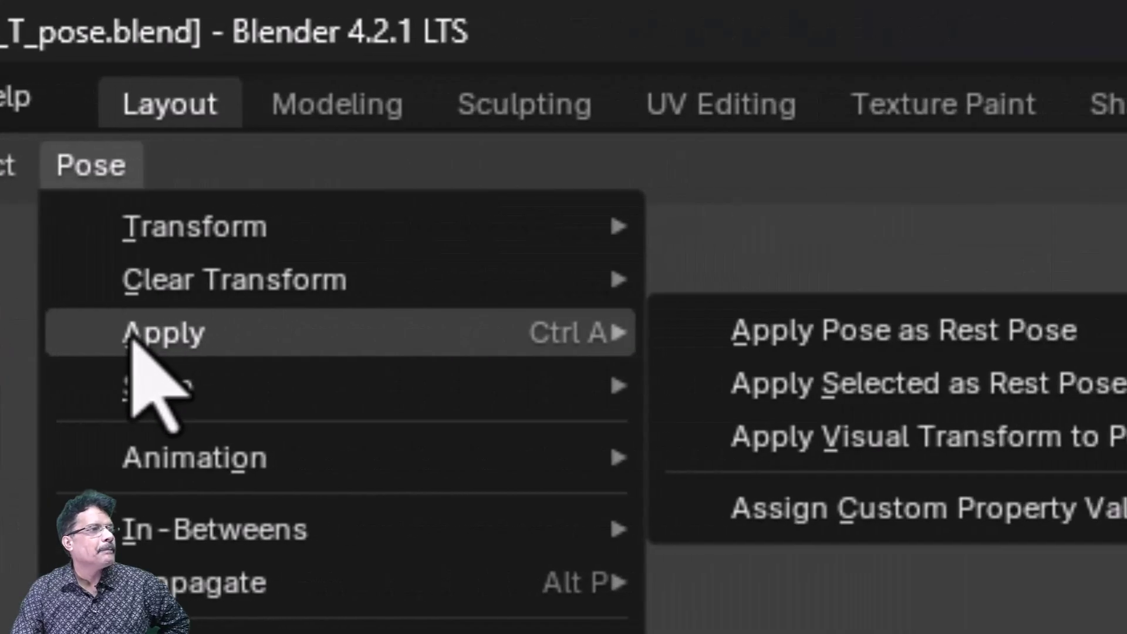
{"action": "left_click", "coordinate": [907, 351]}
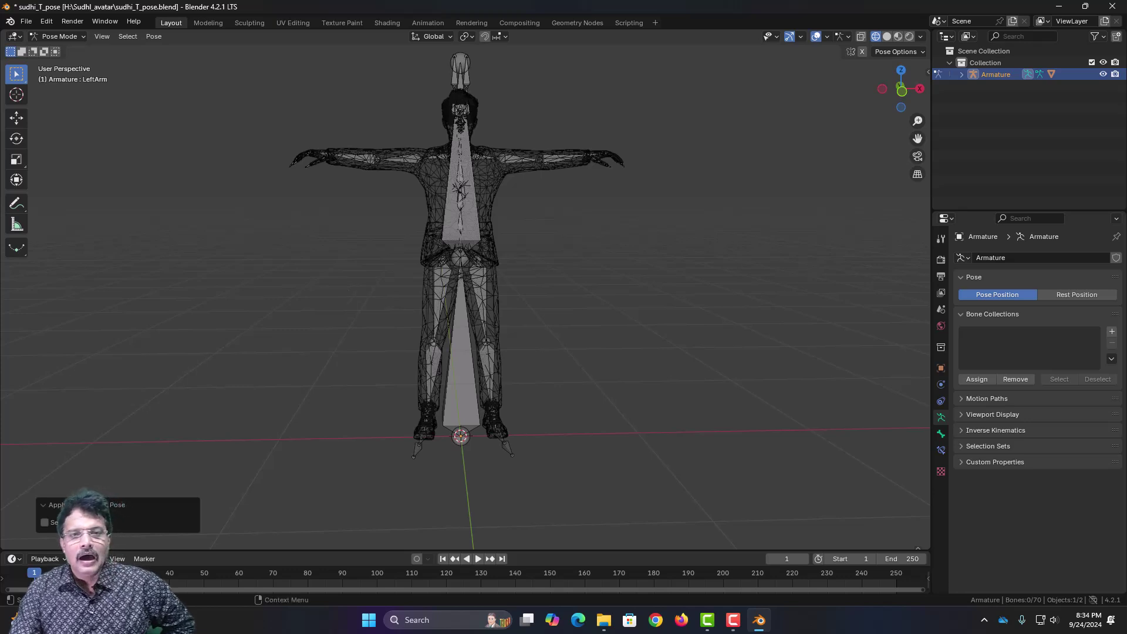
{"action": "left_click", "coordinate": [1069, 294]}
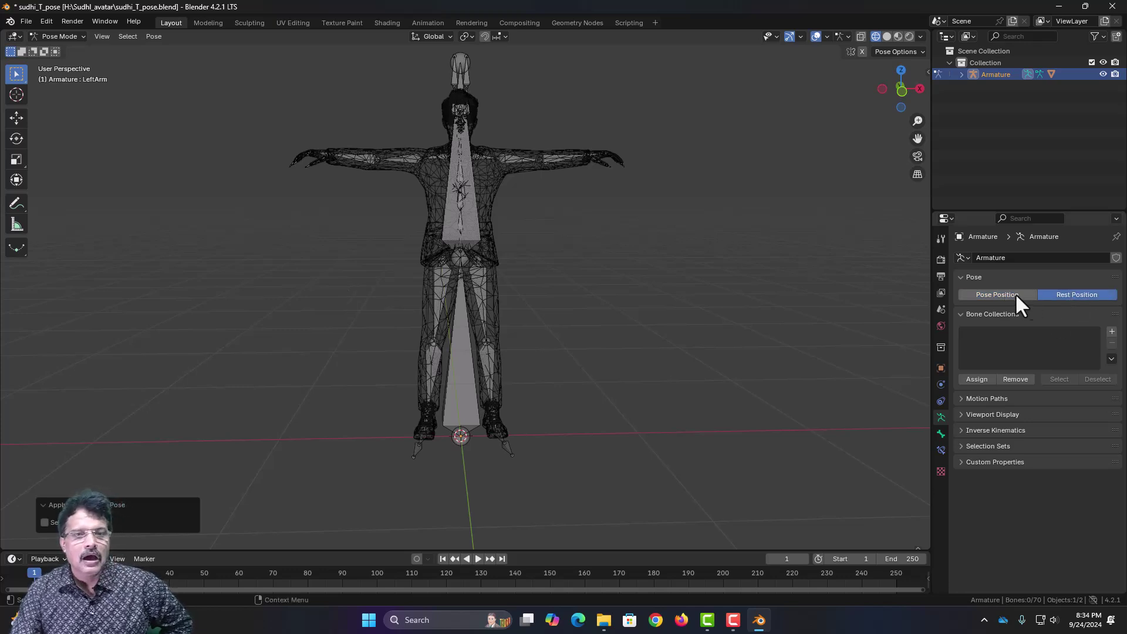
{"action": "left_click", "coordinate": [1068, 295]}
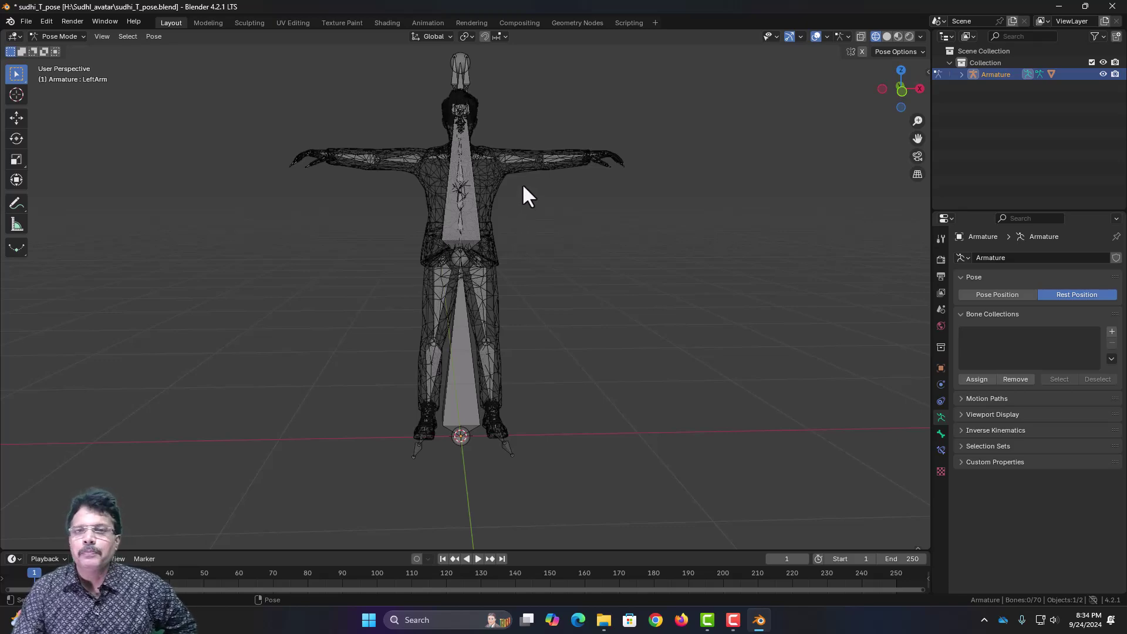
{"action": "scroll", "coordinate": [523, 196], "scroll_direction": "up", "scroll_amount": 2}
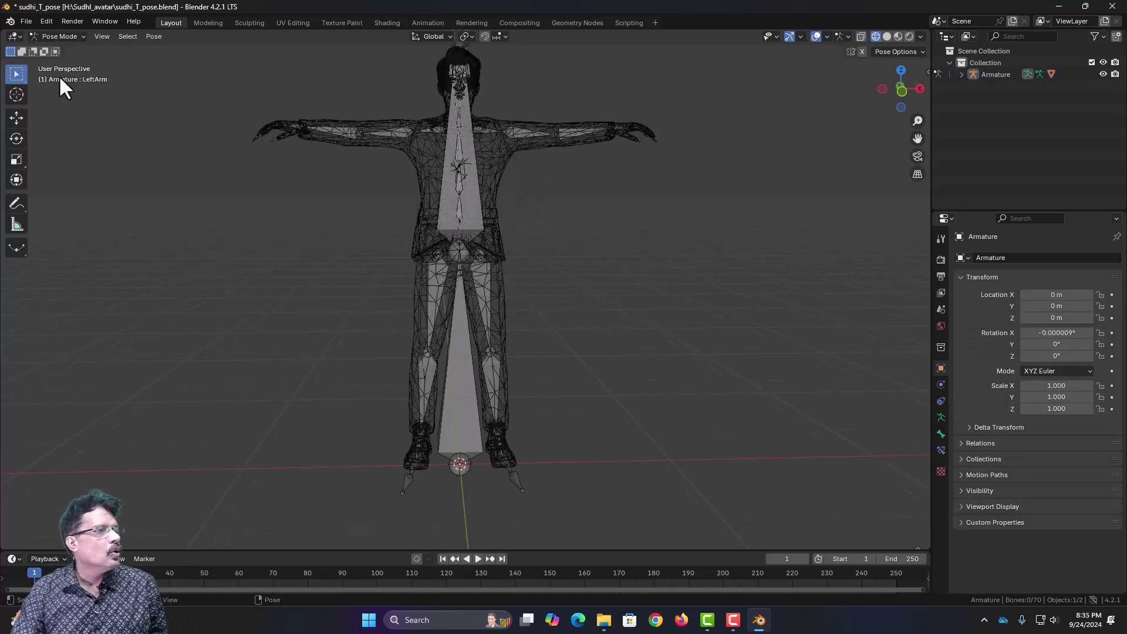
{"action": "left_click", "coordinate": [400, 143]}
{"action": "key", "text": "r"}
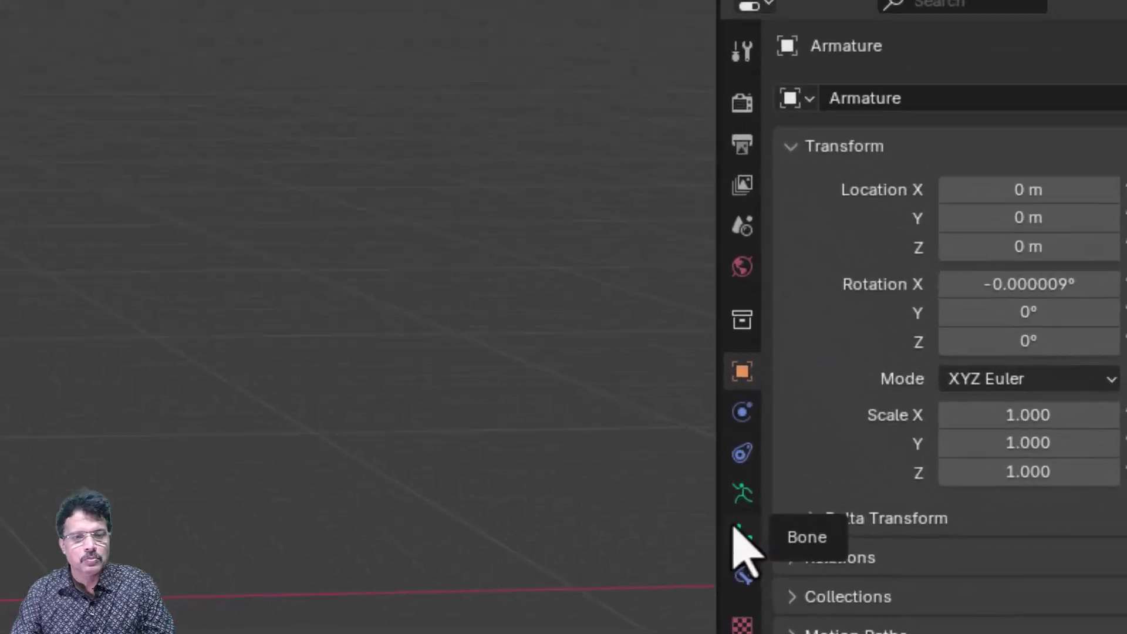
{"action": "left_click", "coordinate": [742, 493]}
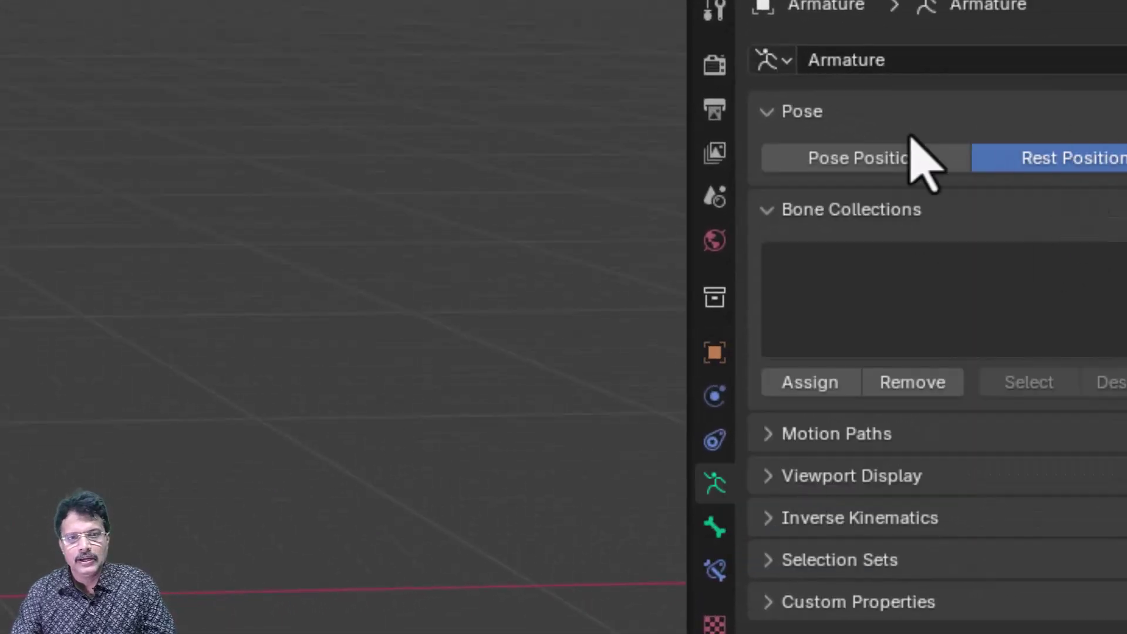
{"action": "left_click", "coordinate": [898, 158]}
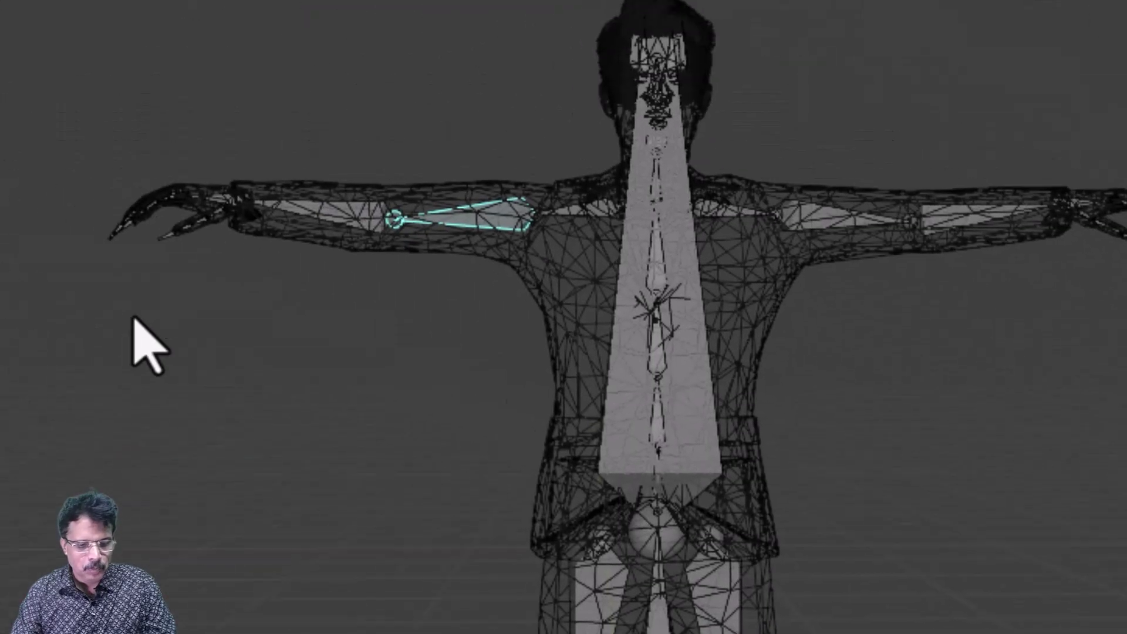
{"action": "key", "text": "r"}
{"action": "left_click", "coordinate": [284, 567]}
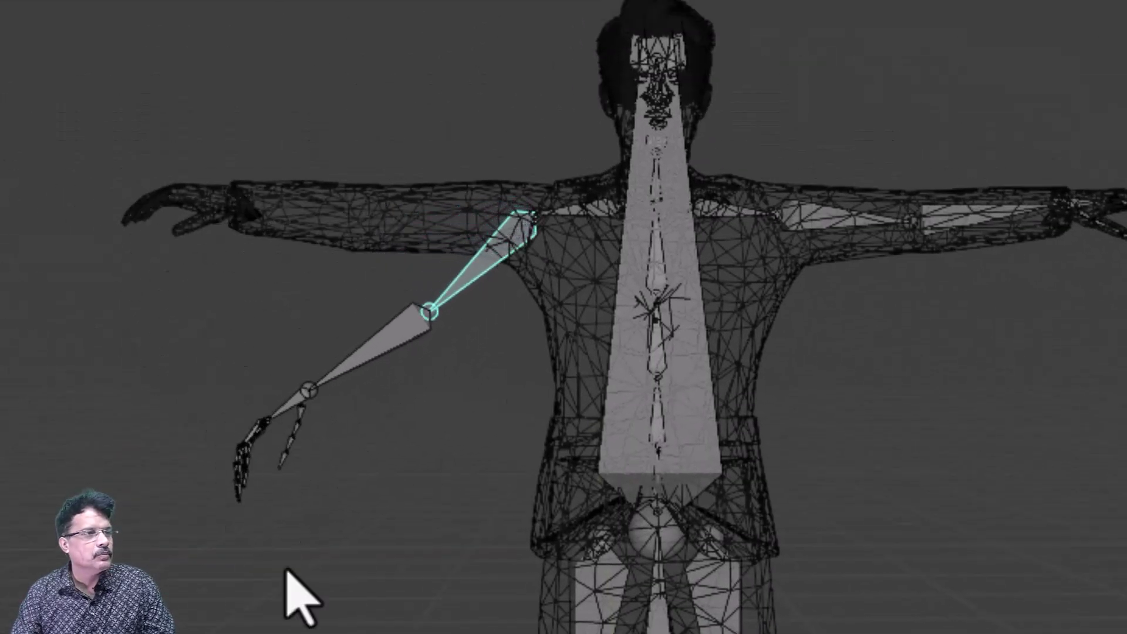
{"action": "key", "text": "alt+r"}
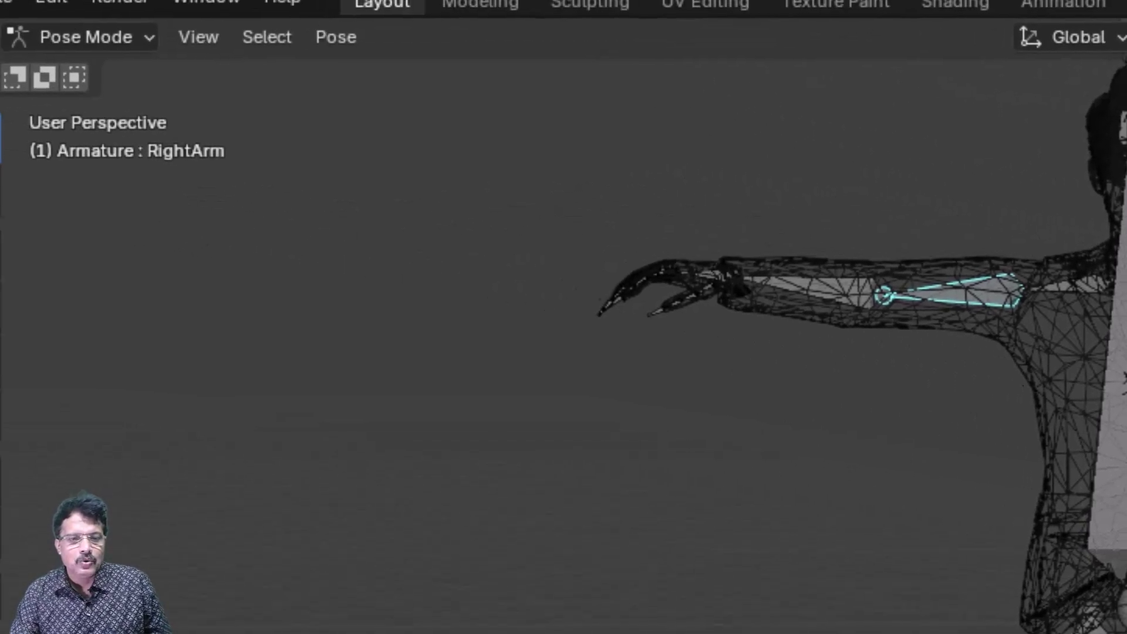
In Object Mode, re-enable the body mesh's Armature modifier for both Realtime viewport and Render, then select the Armature.
{"action": "left_click", "coordinate": [97, 39]}
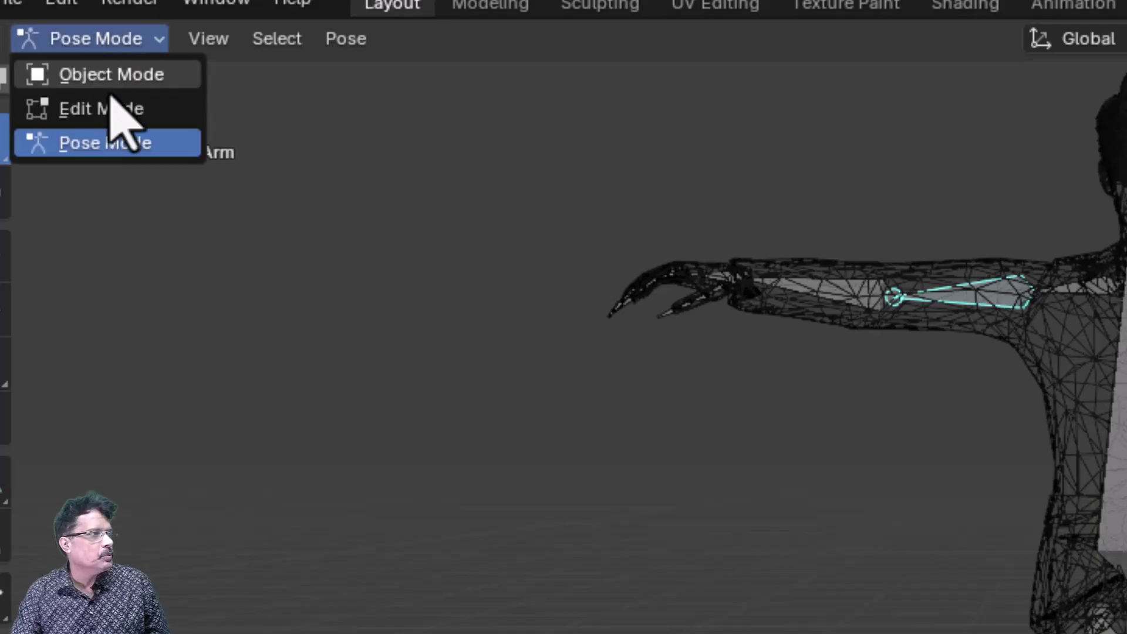
{"action": "left_click", "coordinate": [111, 72]}
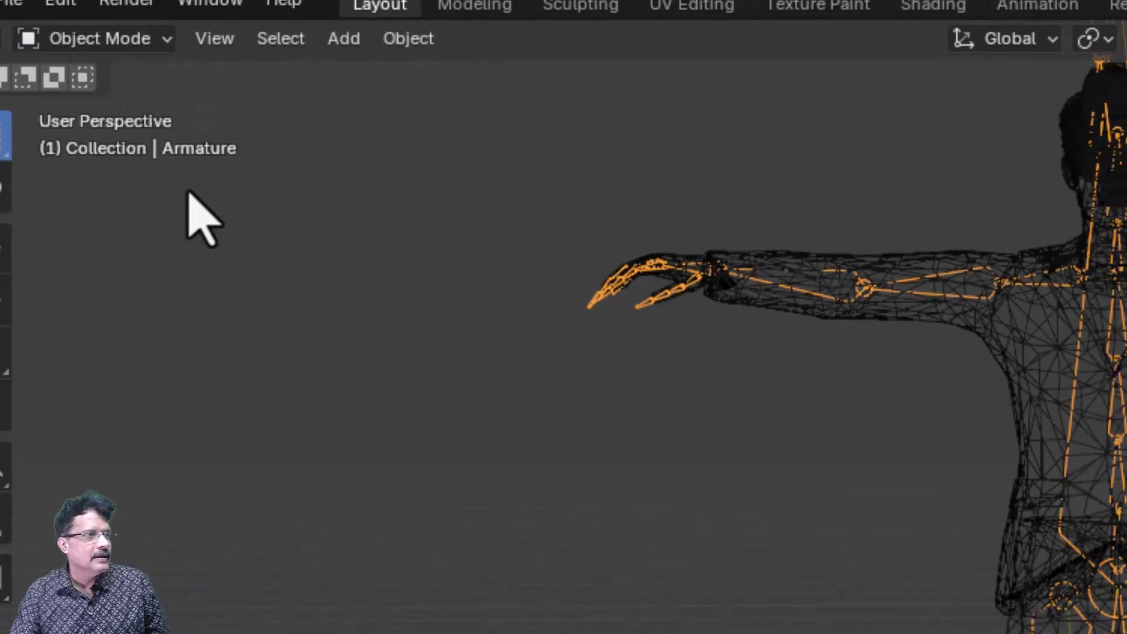
{"action": "left_click", "coordinate": [1012, 367]}
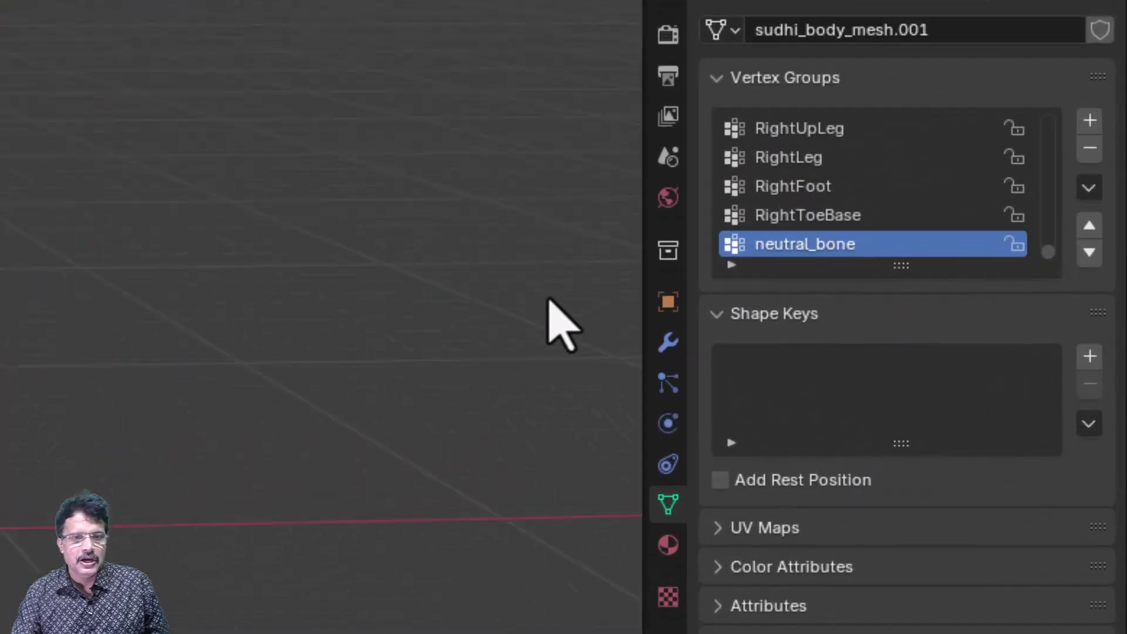
{"action": "left_click", "coordinate": [668, 342]}
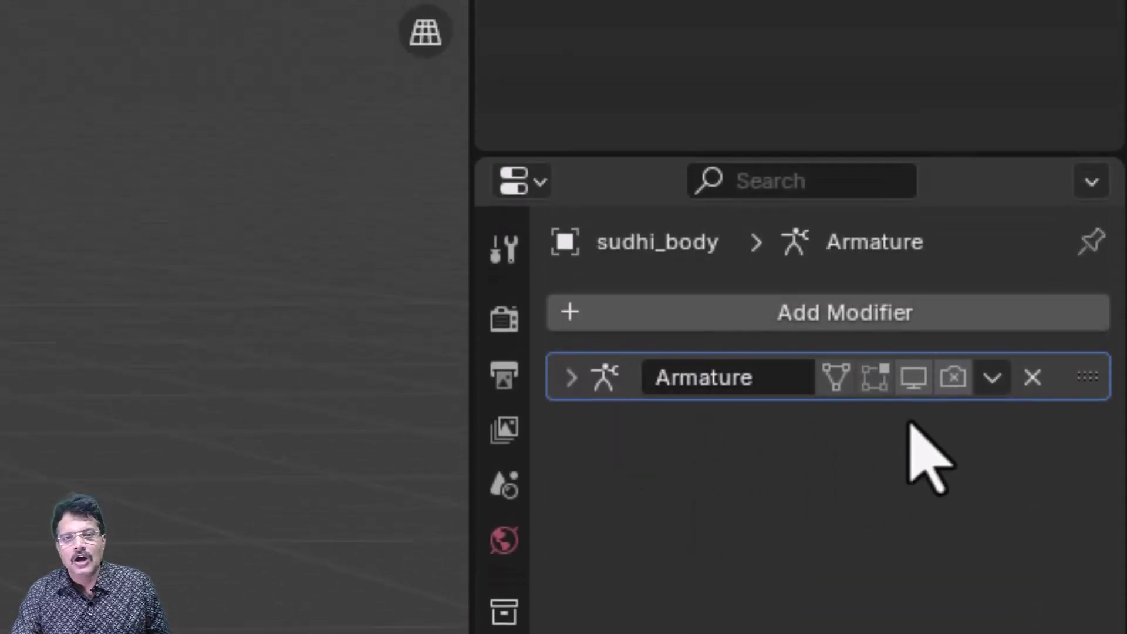
{"action": "left_click", "coordinate": [911, 378]}
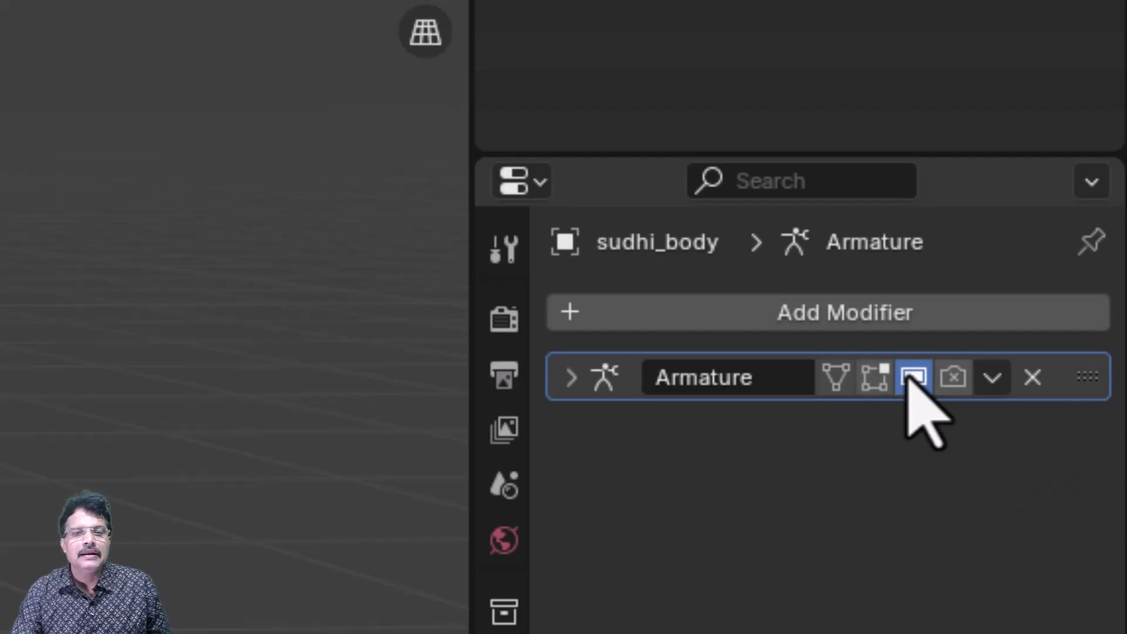
{"action": "left_click", "coordinate": [952, 378]}
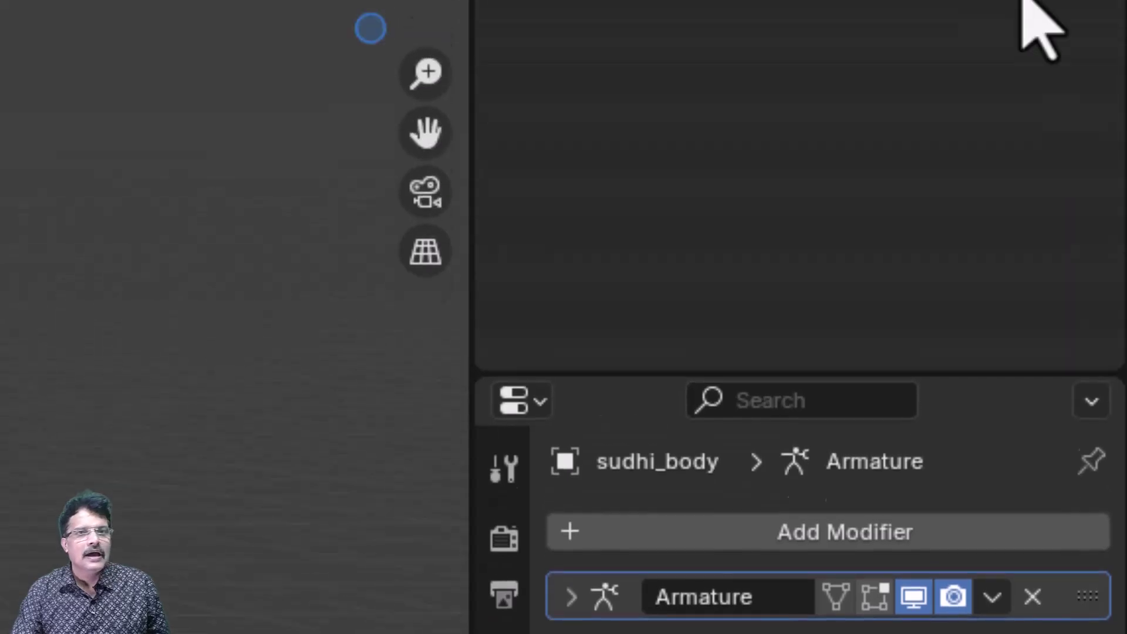
{"action": "left_click", "coordinate": [703, 205]}
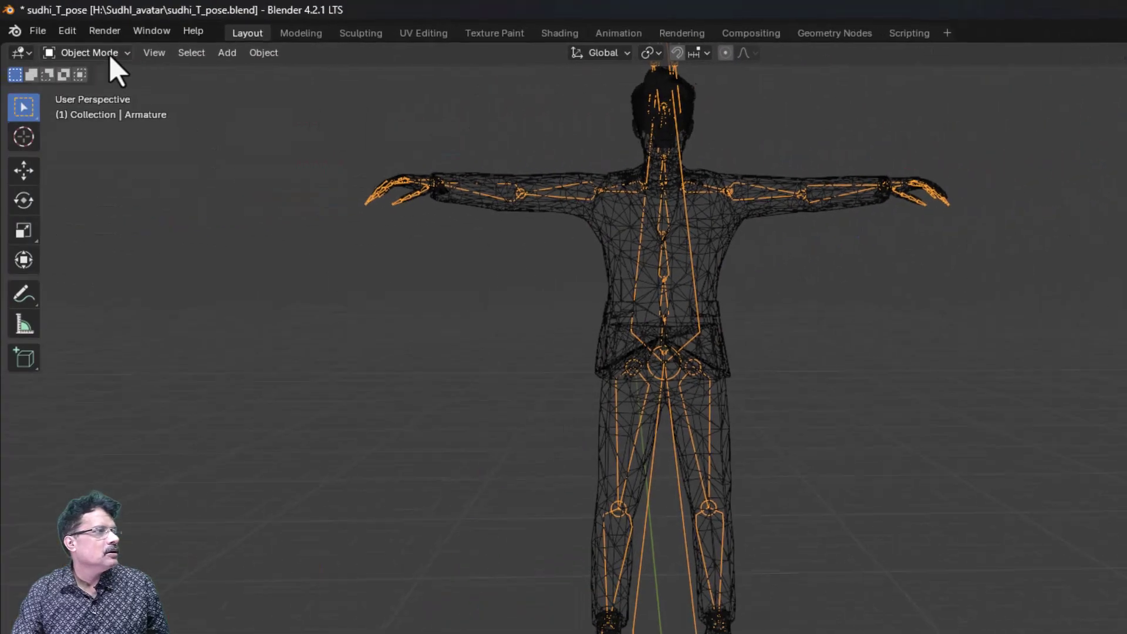
In Pose Mode, rotate the right upper-arm bone to test mesh deformation, then cancel back to T-pose.
{"action": "left_click", "coordinate": [100, 52]}
{"action": "left_click", "coordinate": [298, 290]}
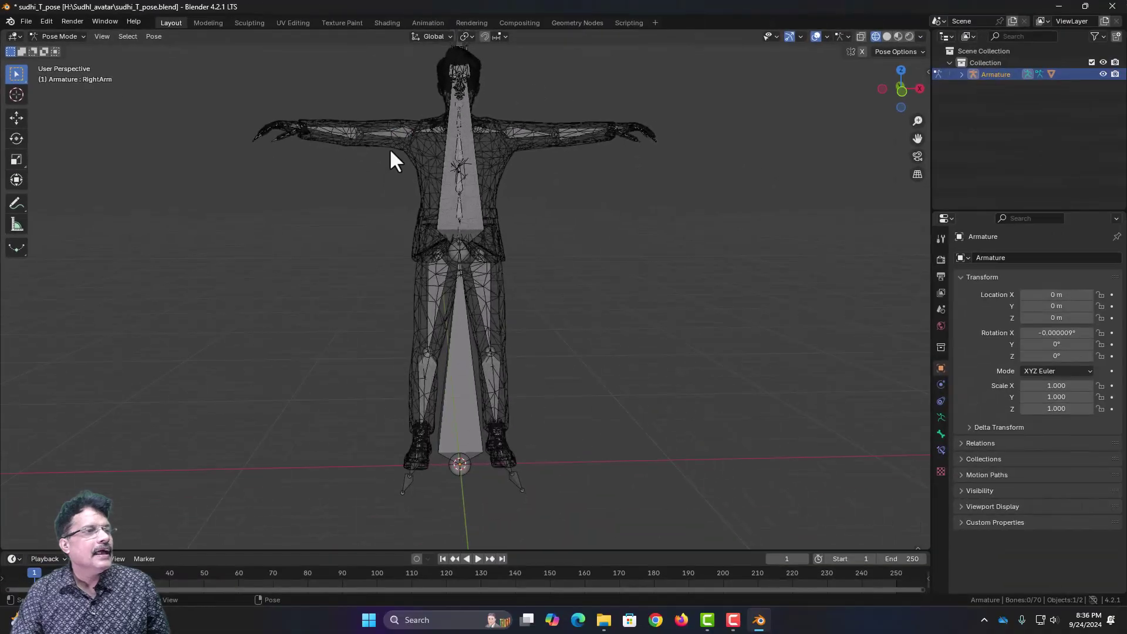
{"action": "left_click", "coordinate": [399, 132]}
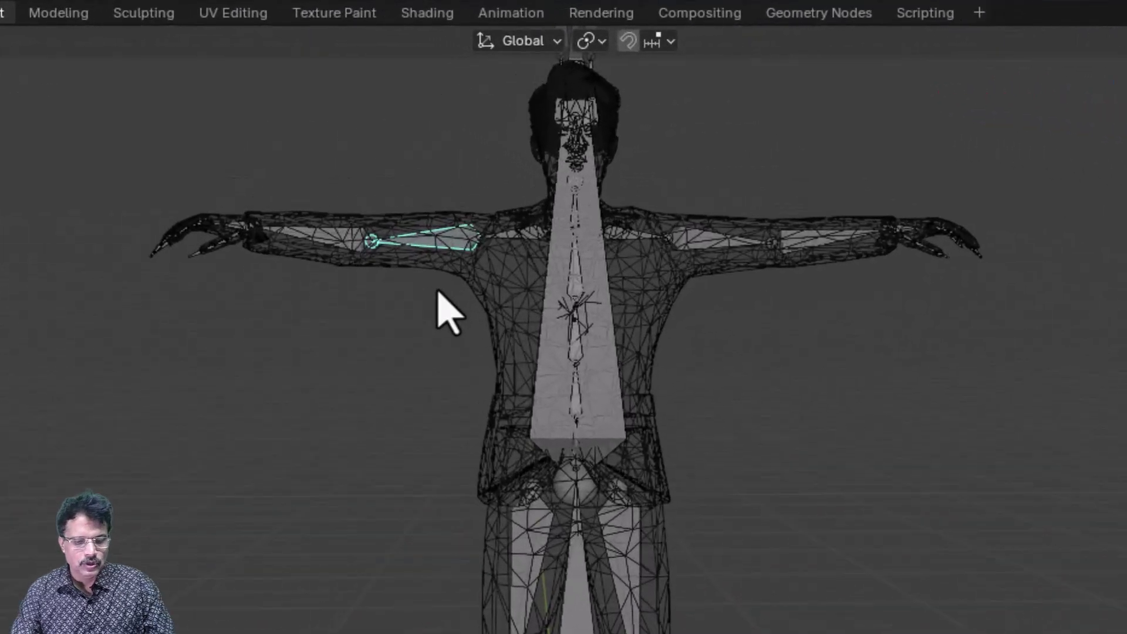
{"action": "key", "text": "r"}
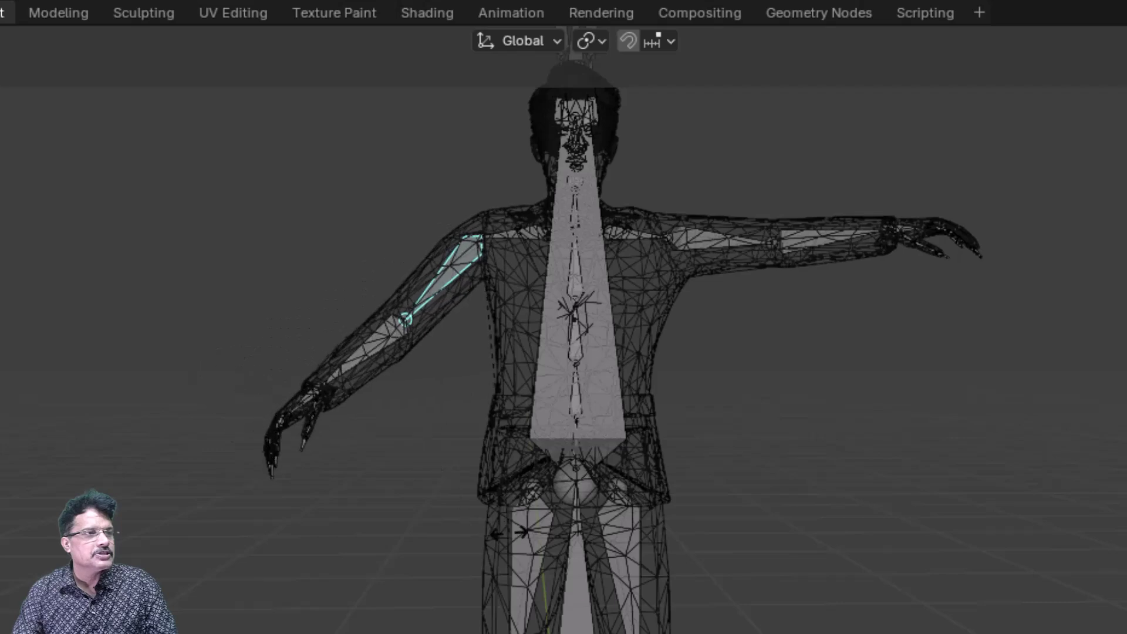
{"action": "key", "text": "Escape"}
Rotate the other upper-arm bone to test the mesh and return it horizontal.
{"action": "left_click", "coordinate": [705, 241]}
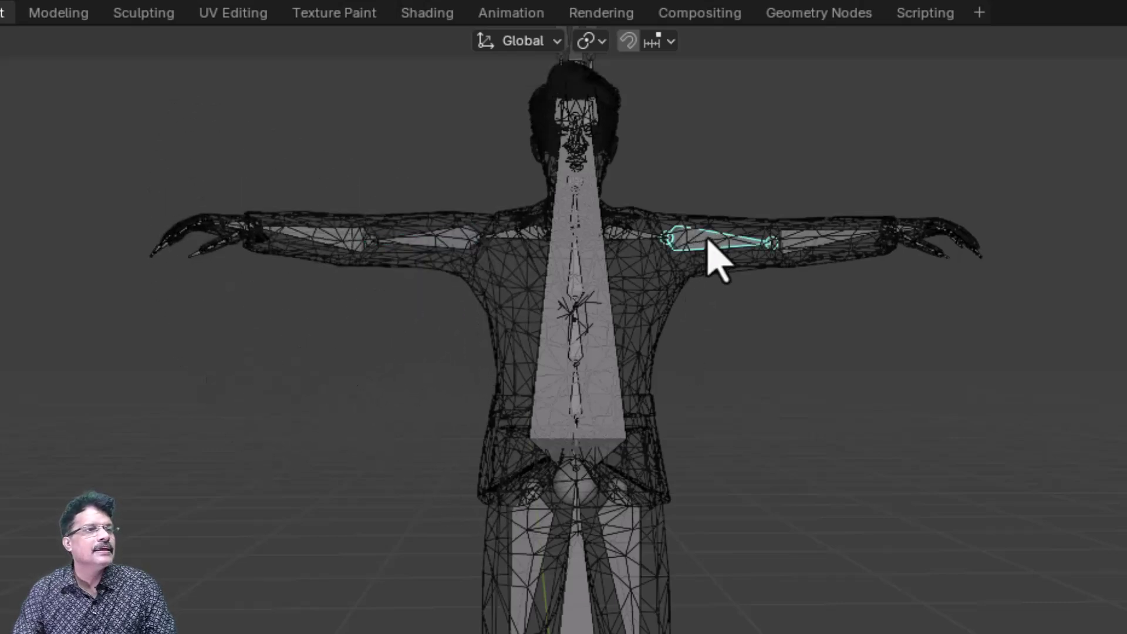
{"action": "key", "text": "r"}
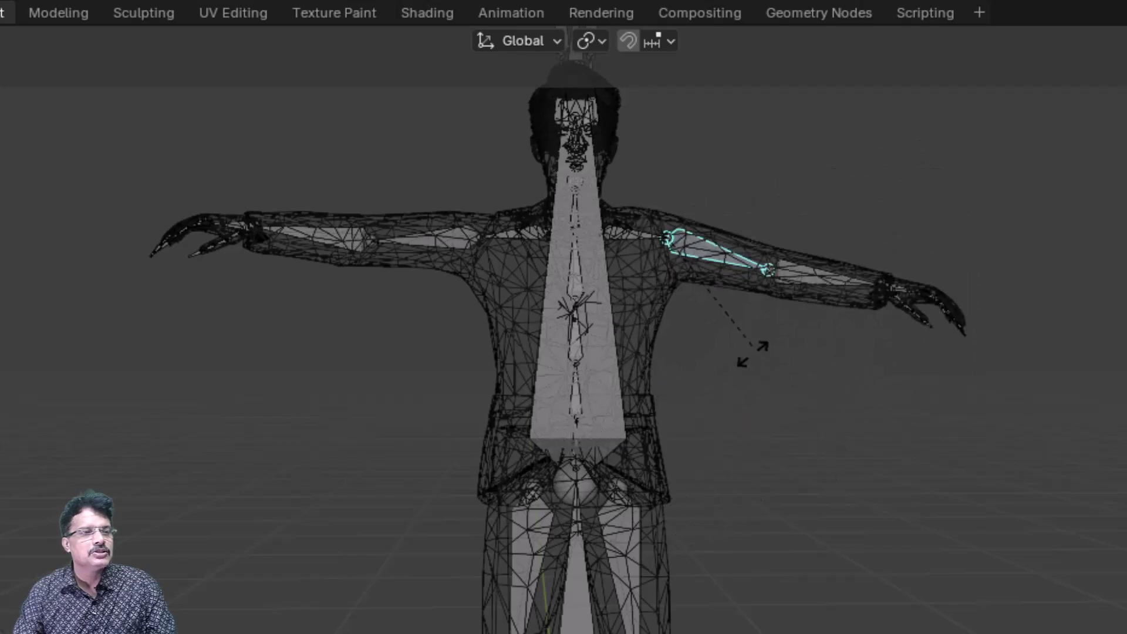
{"action": "left_click", "coordinate": [787, 319]}
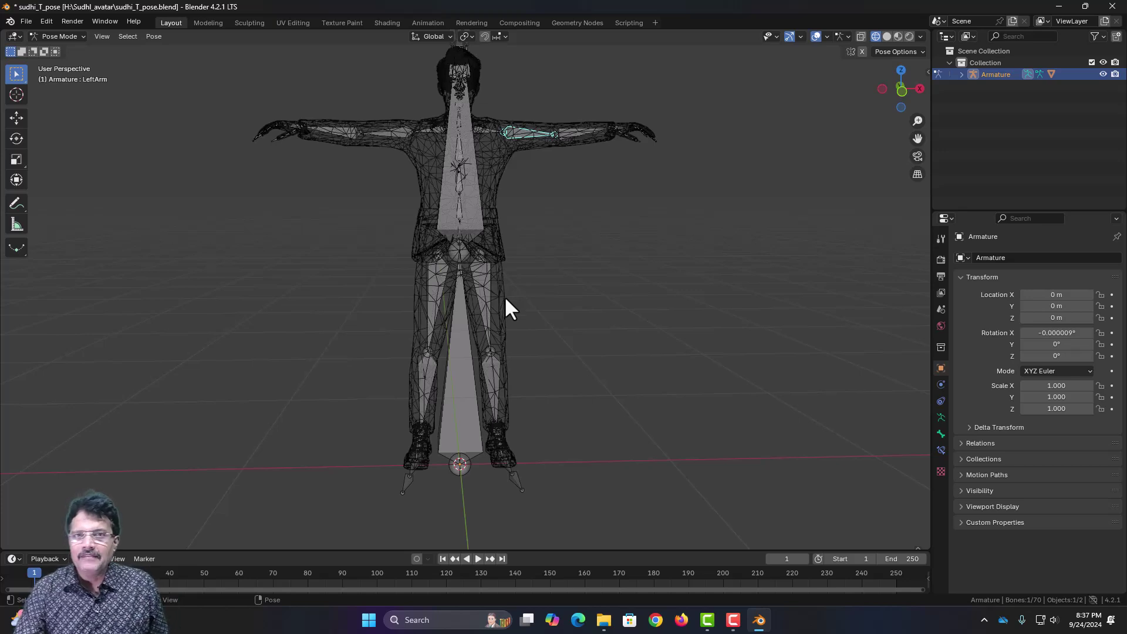
Deselect the bones, return to Object Mode, and save the .blend file.
{"action": "left_click", "coordinate": [184, 189]}
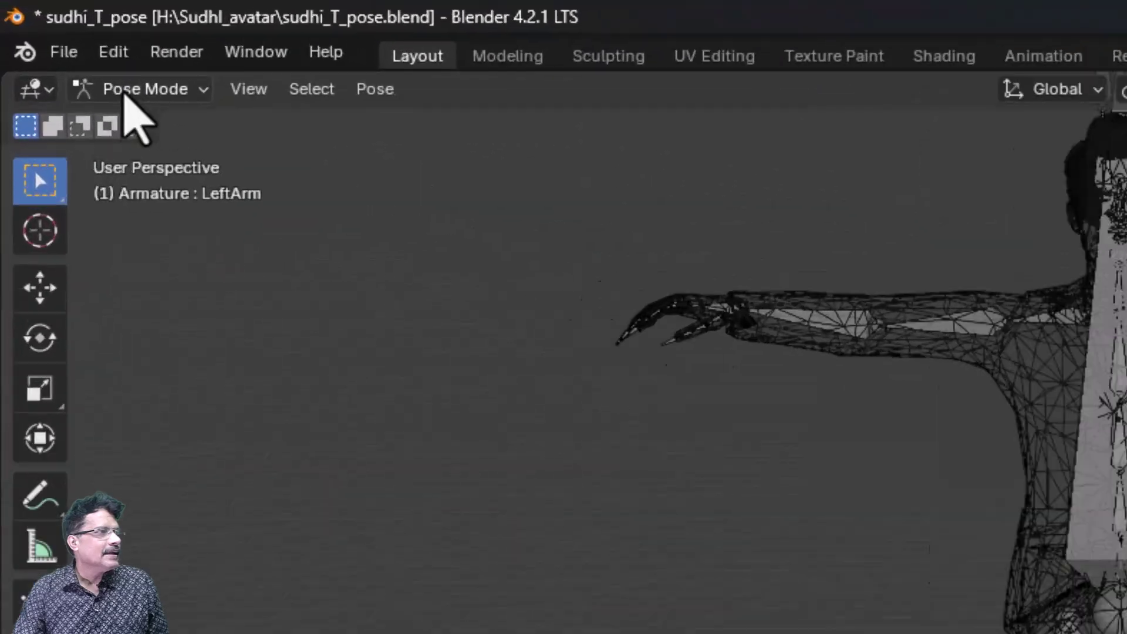
{"action": "left_click", "coordinate": [59, 37]}
{"action": "left_click", "coordinate": [57, 50]}
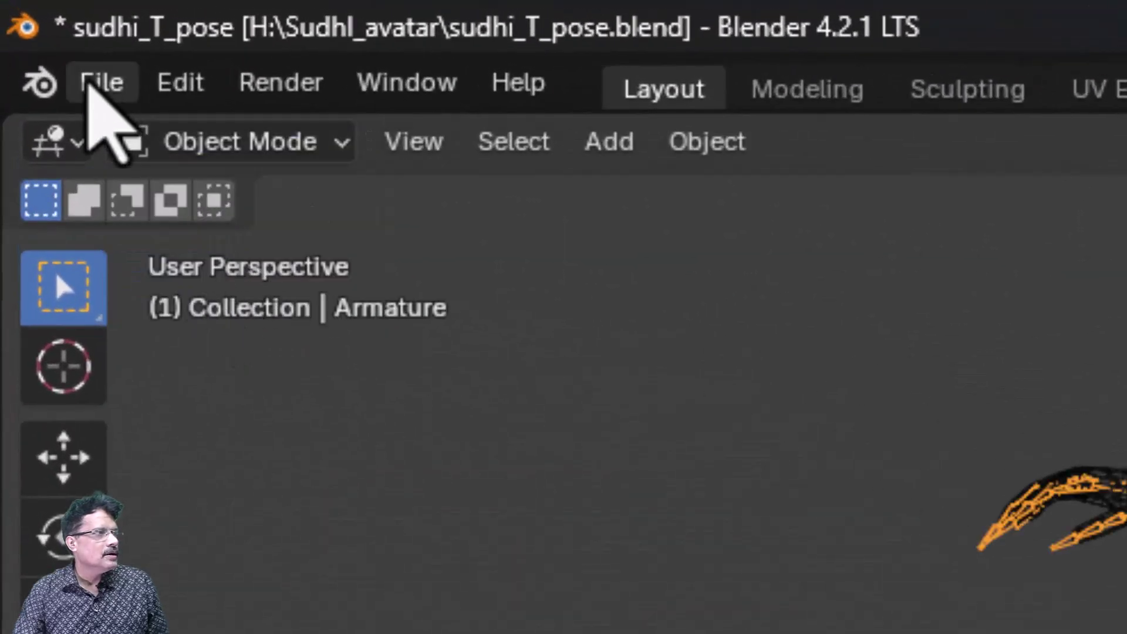
{"action": "left_click", "coordinate": [91, 82]}
{"action": "left_click", "coordinate": [191, 378]}
Export the avatar as an FBX file named sudhi_T-pose.fbx.
{"action": "left_click", "coordinate": [240, 290]}
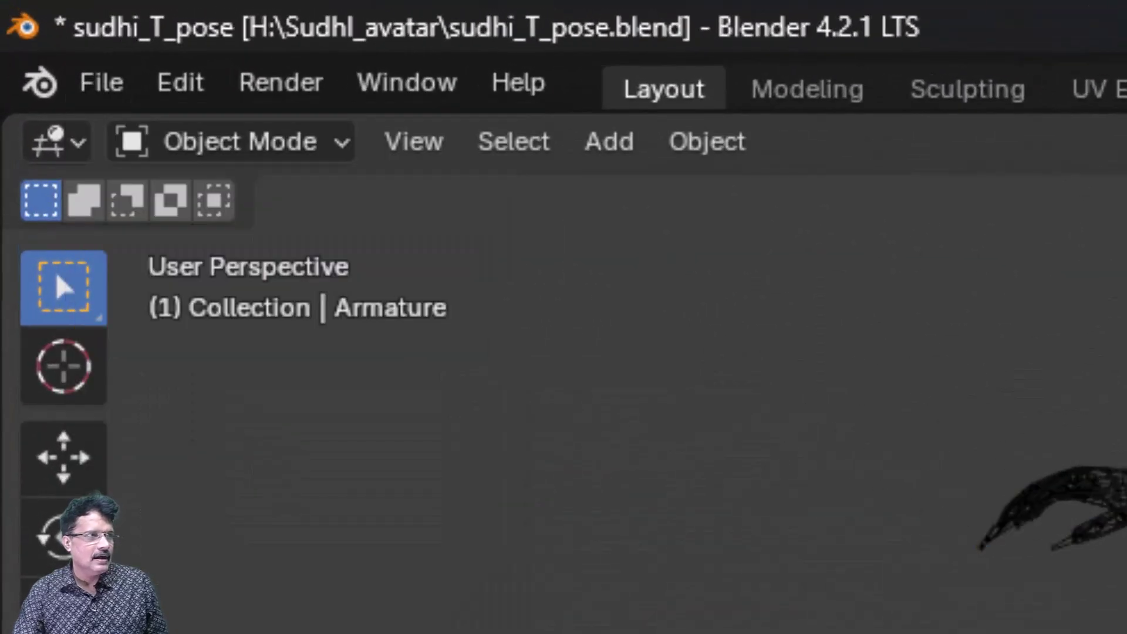
{"action": "left_click", "coordinate": [102, 82]}
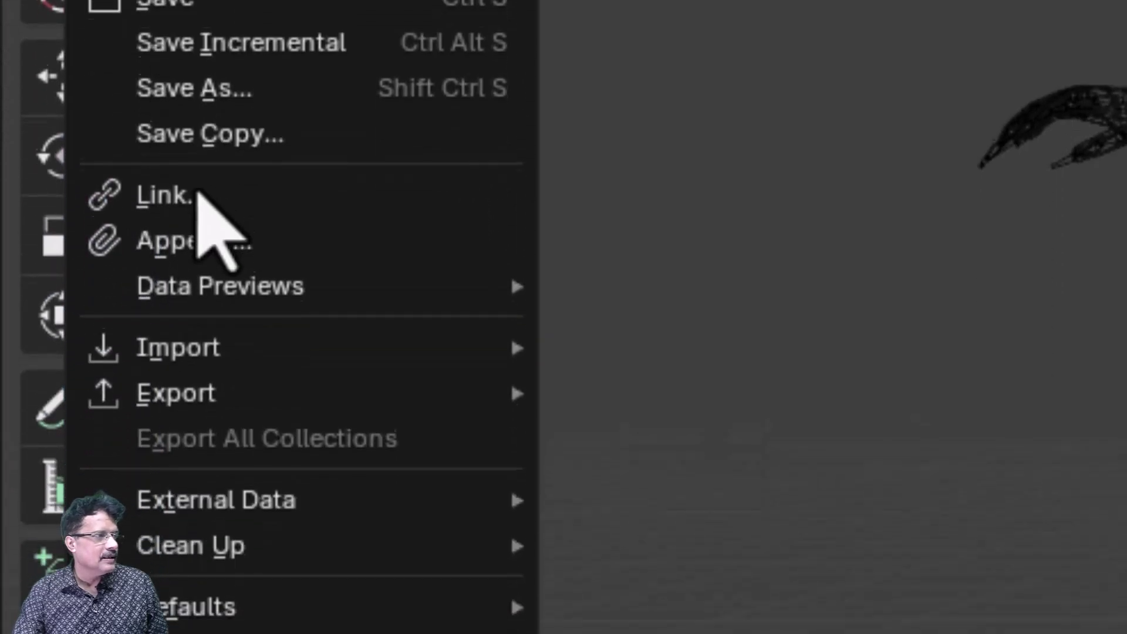
{"action": "mouse_move", "coordinate": [255, 381]}
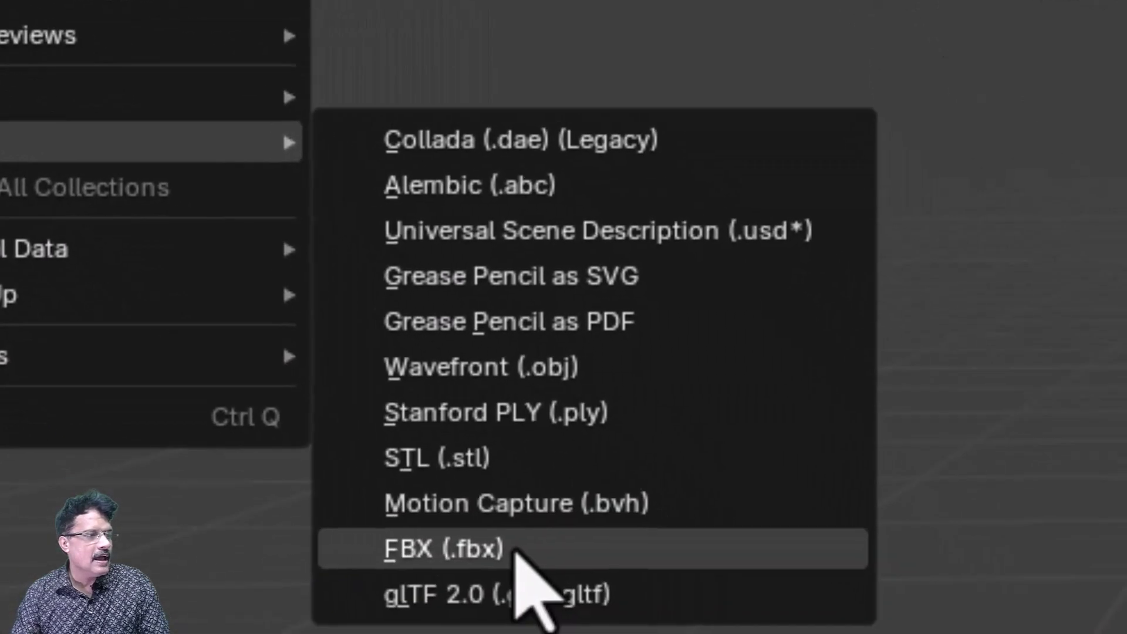
{"action": "left_click", "coordinate": [578, 614]}
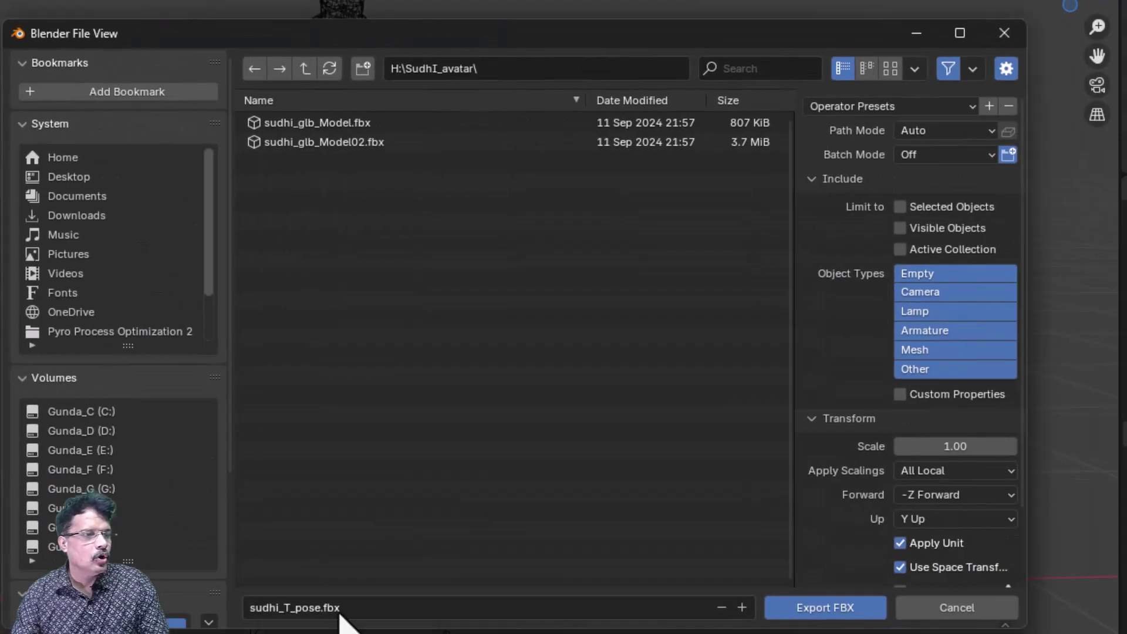
{"action": "left_click", "coordinate": [344, 615]}
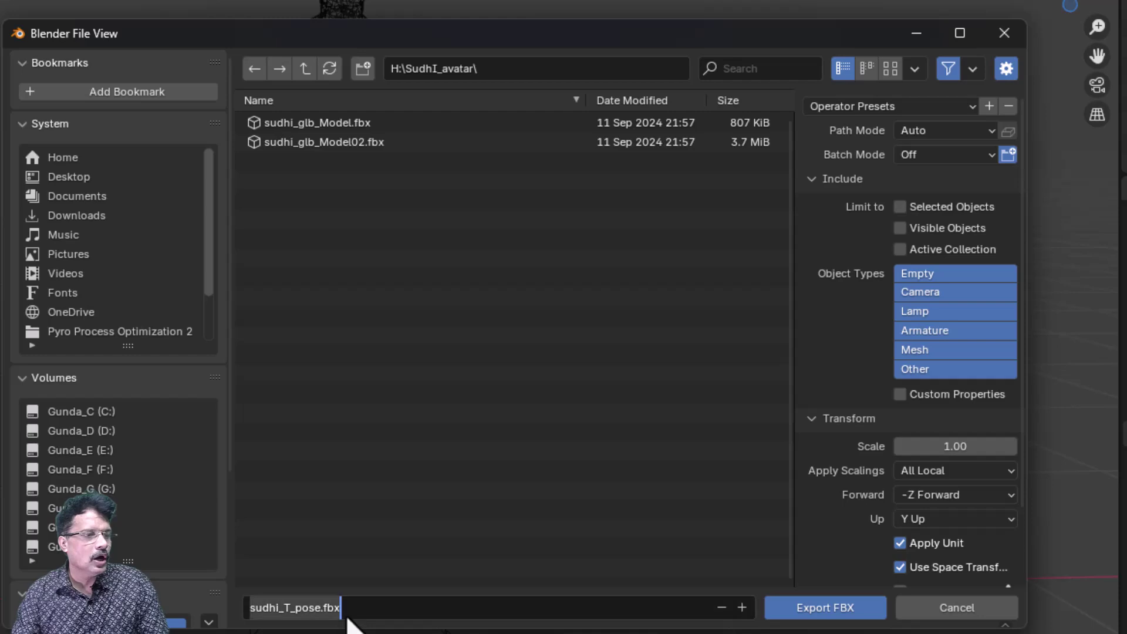
{"action": "type", "text": "su"}
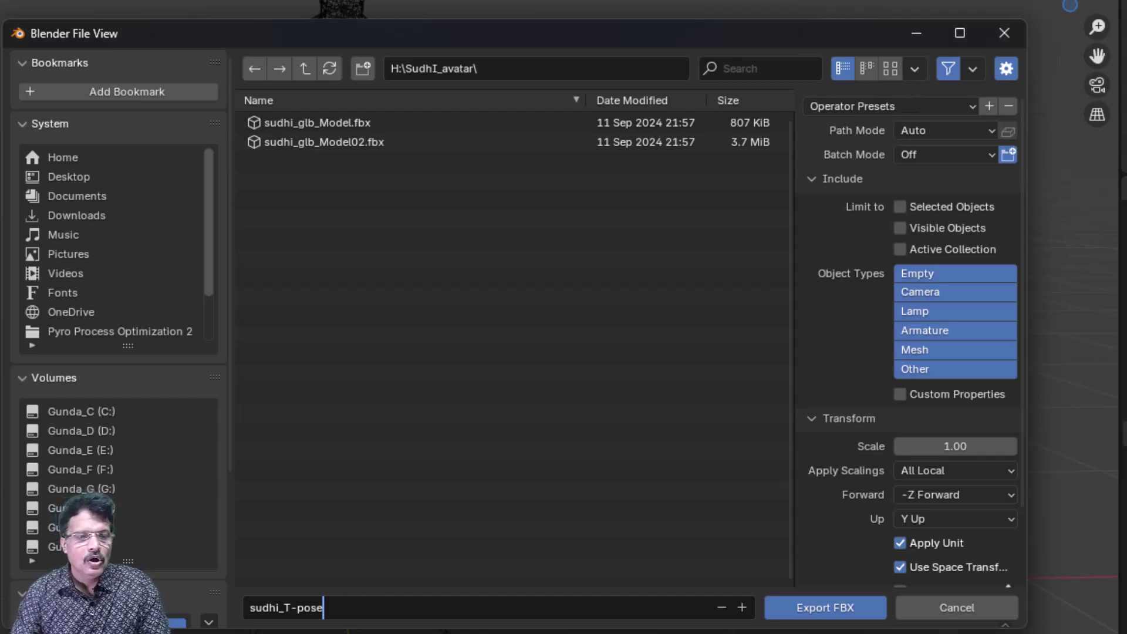
{"action": "left_click", "coordinate": [818, 606]}
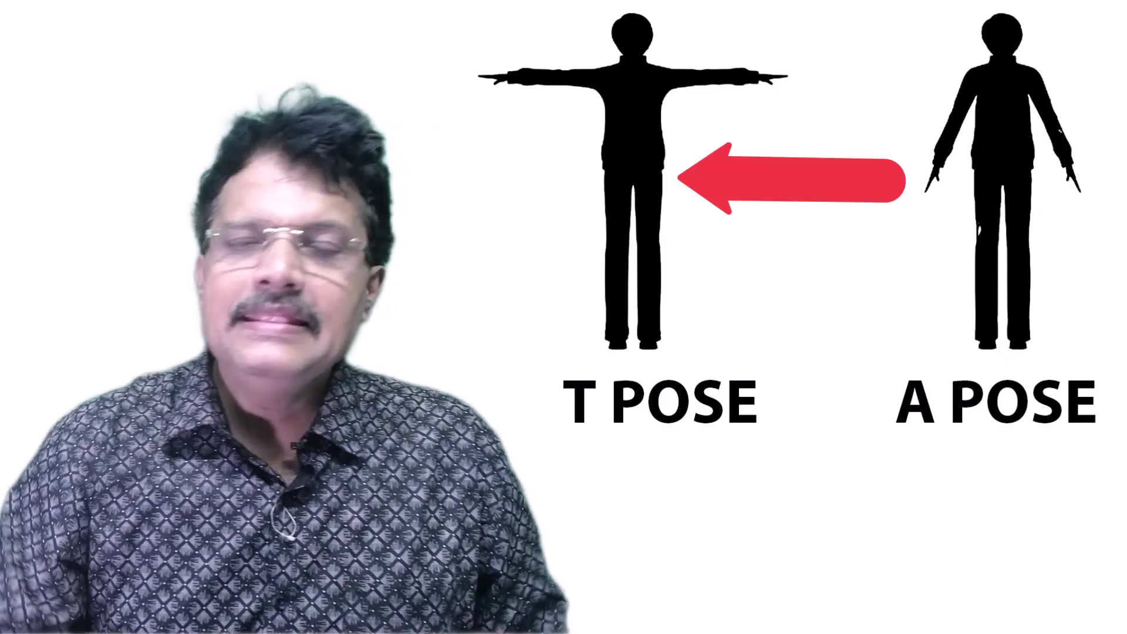